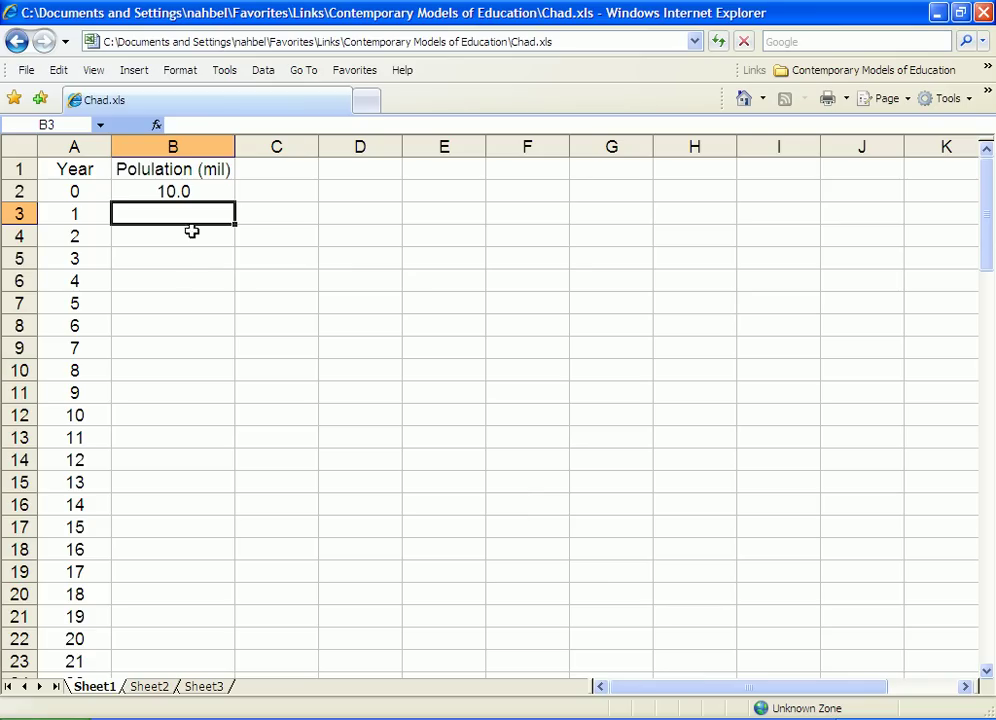
- Enter =B2*1.07 in B3 and fill it down column B, reaching 41.4 by Year 21
{"action": "left_click", "coordinate": [193, 191]}
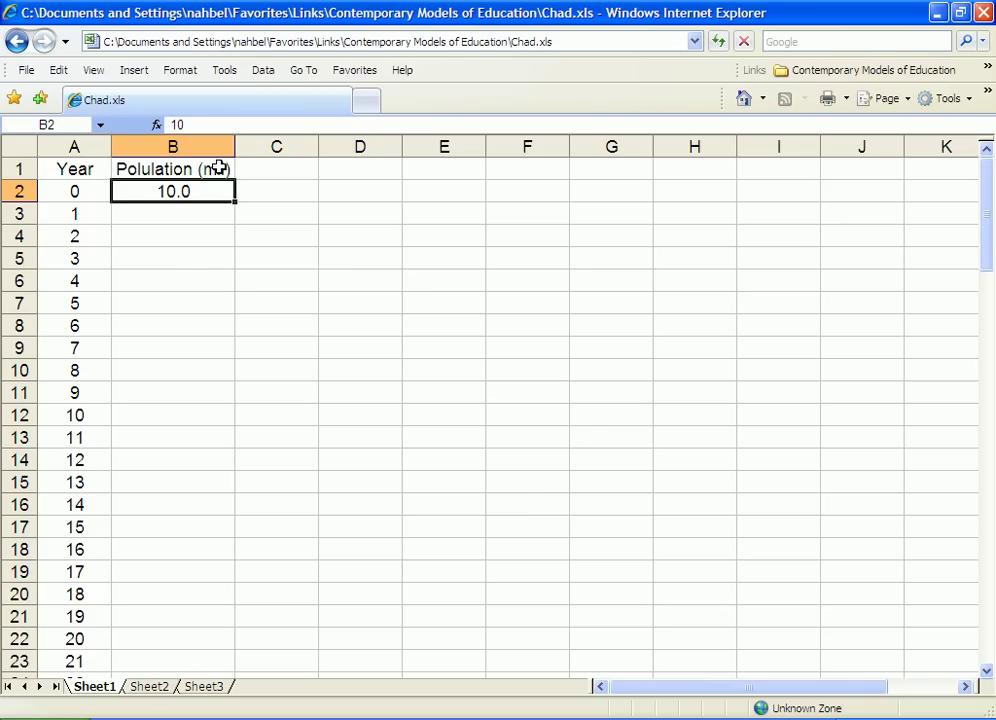
{"action": "left_click", "coordinate": [218, 168]}
{"action": "left_click", "coordinate": [190, 216]}
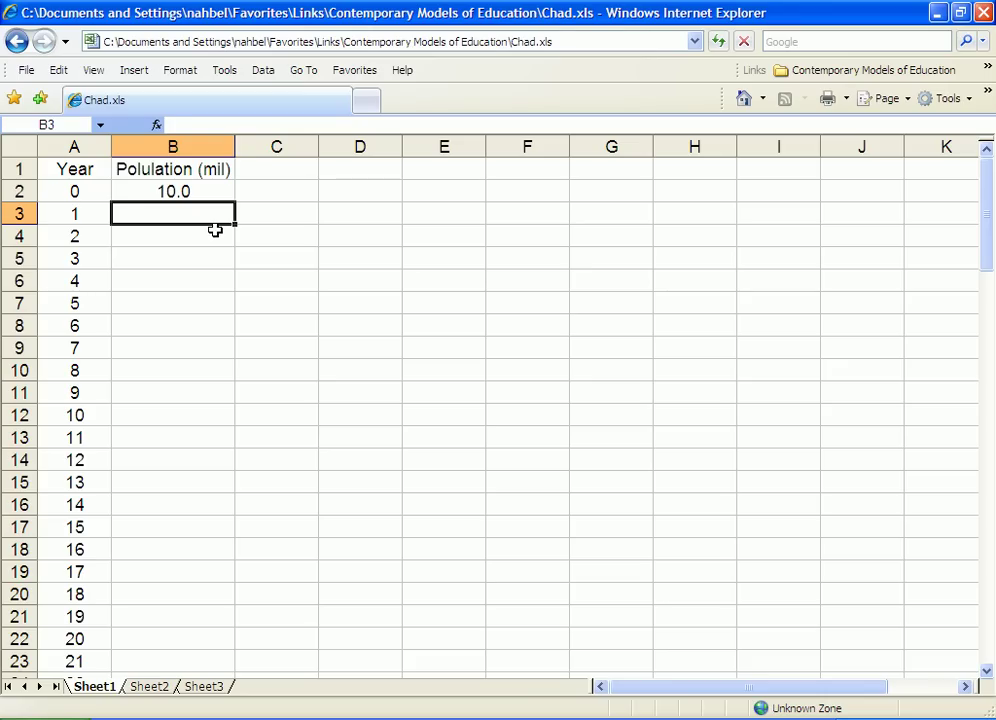
{"action": "type", "text": "="}
{"action": "key", "text": "Up"}
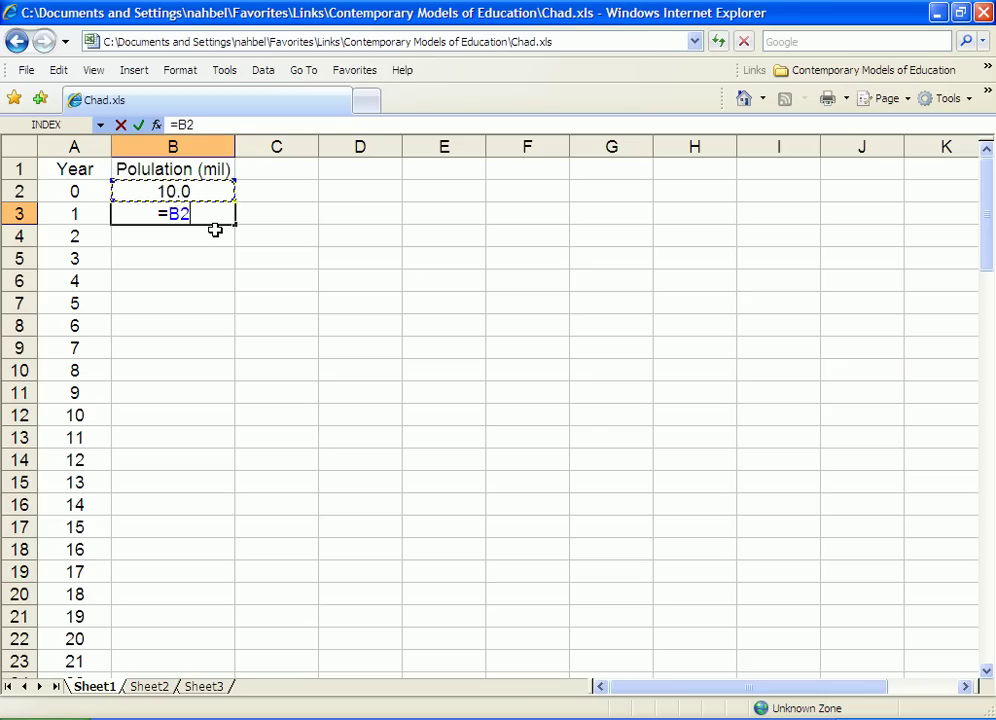
{"action": "type", "text": "*"}
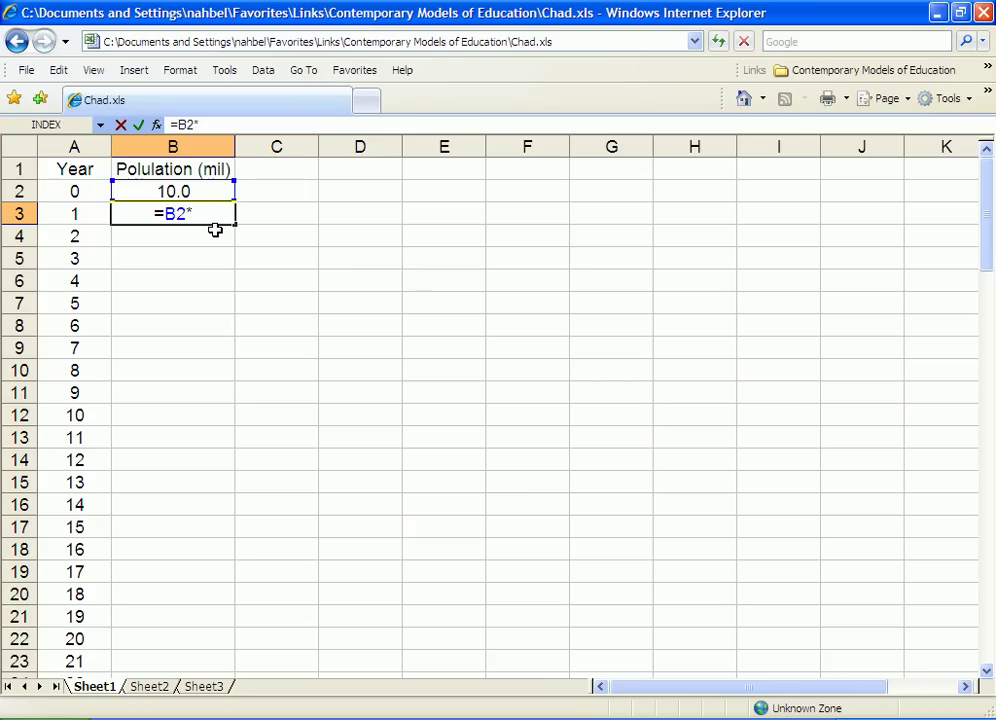
{"action": "type", "text": "1.07"}
{"action": "key", "text": "Return"}
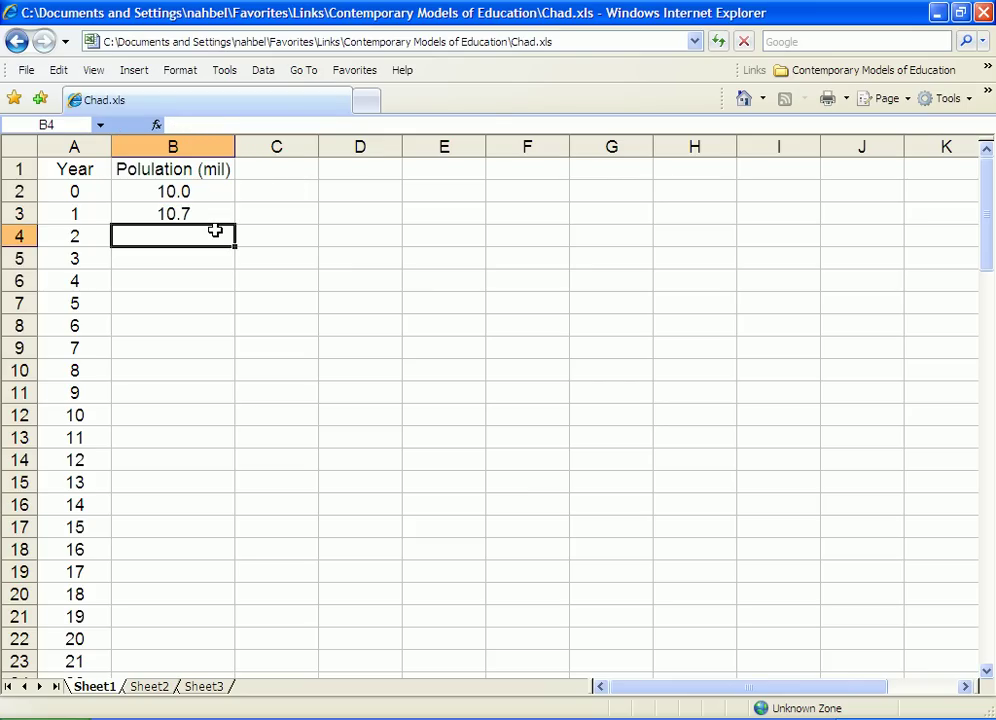
{"action": "left_click", "coordinate": [212, 214]}
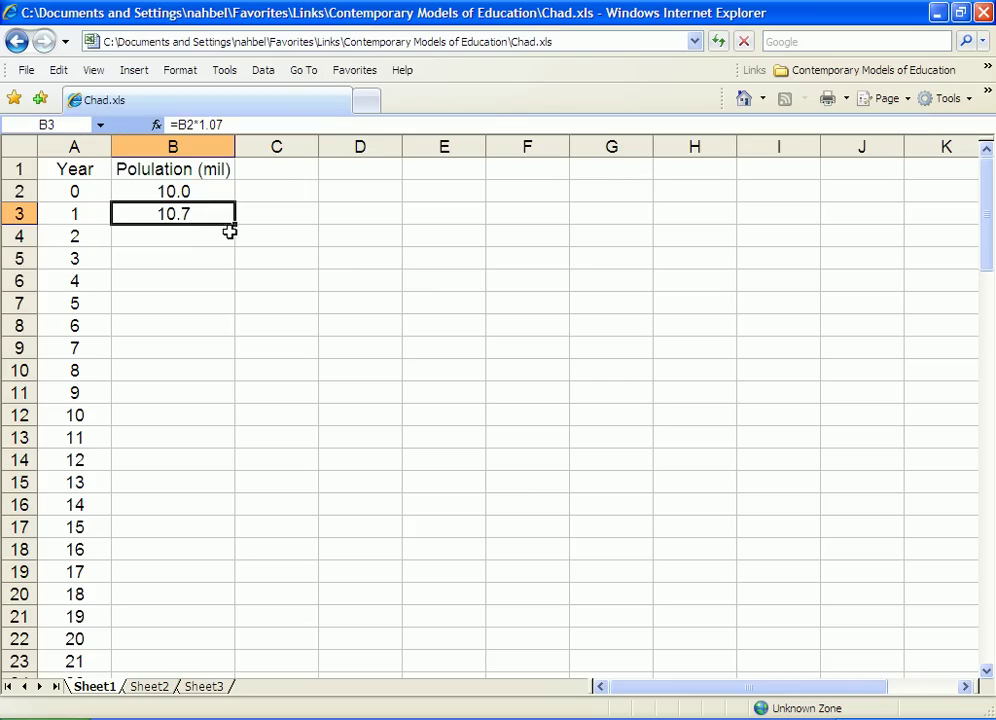
{"action": "double_click", "coordinate": [231, 229]}
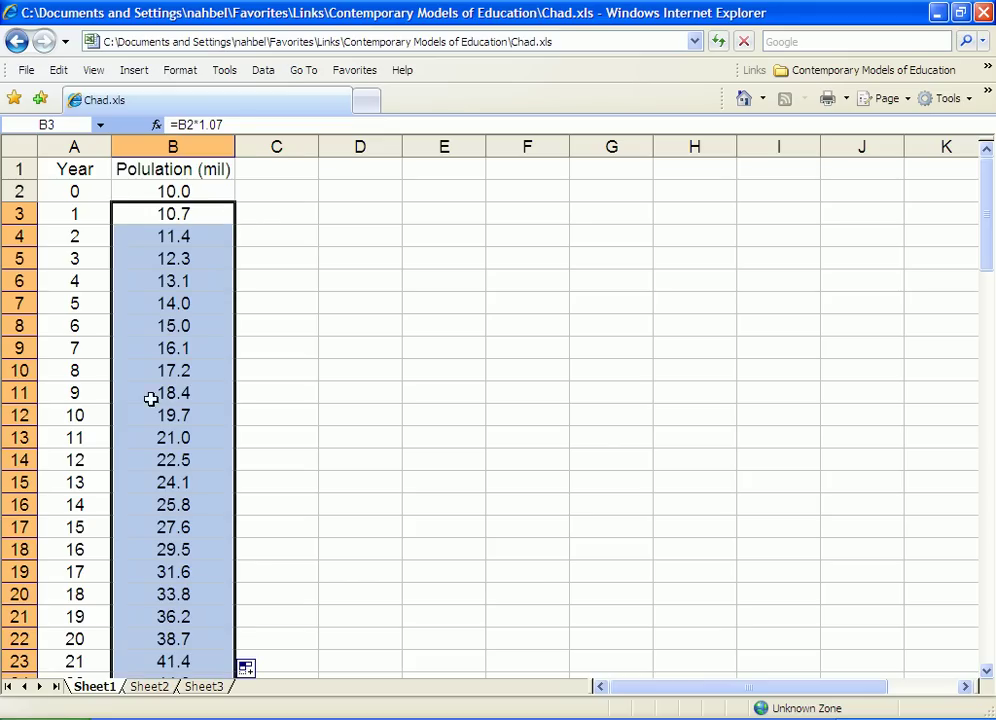
{"action": "left_click", "coordinate": [70, 433]}
{"action": "left_click_drag", "start_coordinate": [70, 420], "coordinate": [151, 424]}
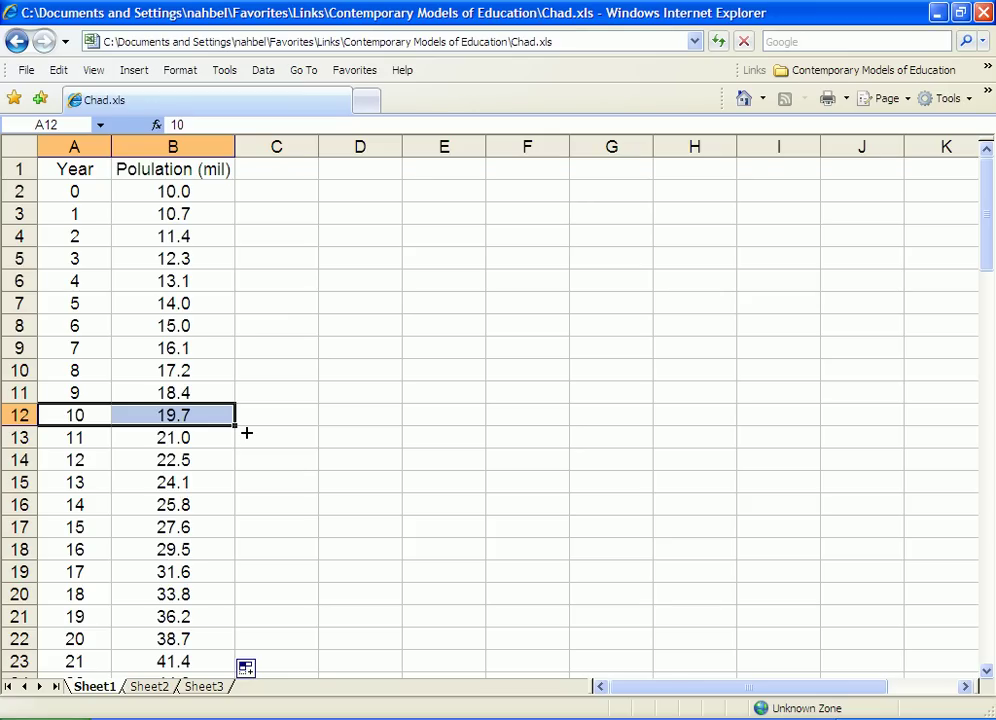
{"action": "left_click", "coordinate": [197, 190]}
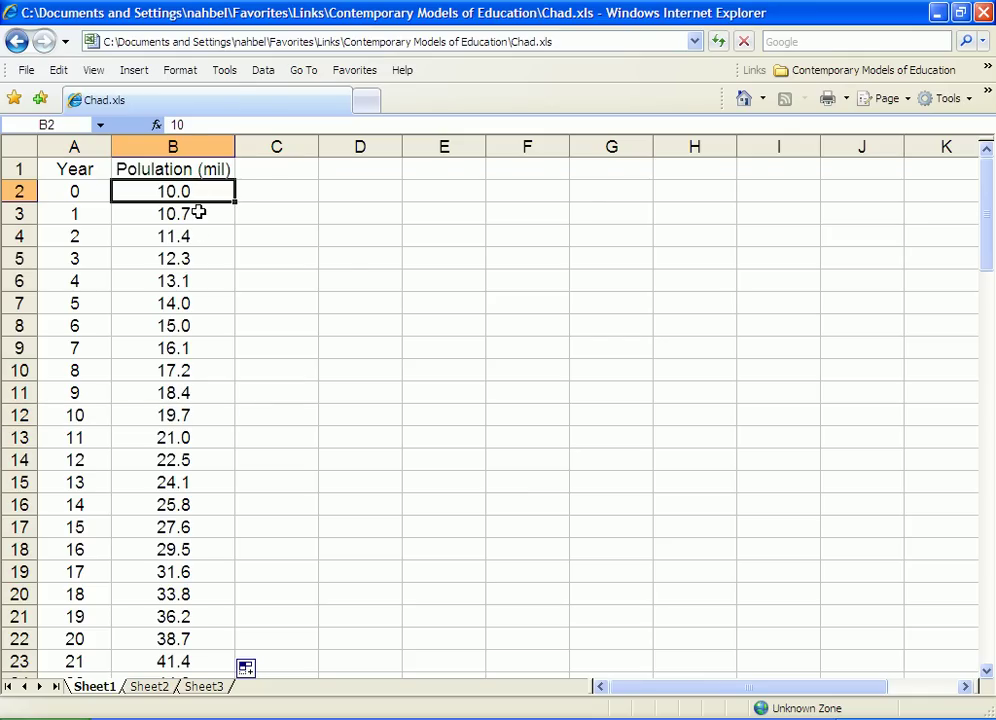
{"action": "left_click", "coordinate": [200, 215]}
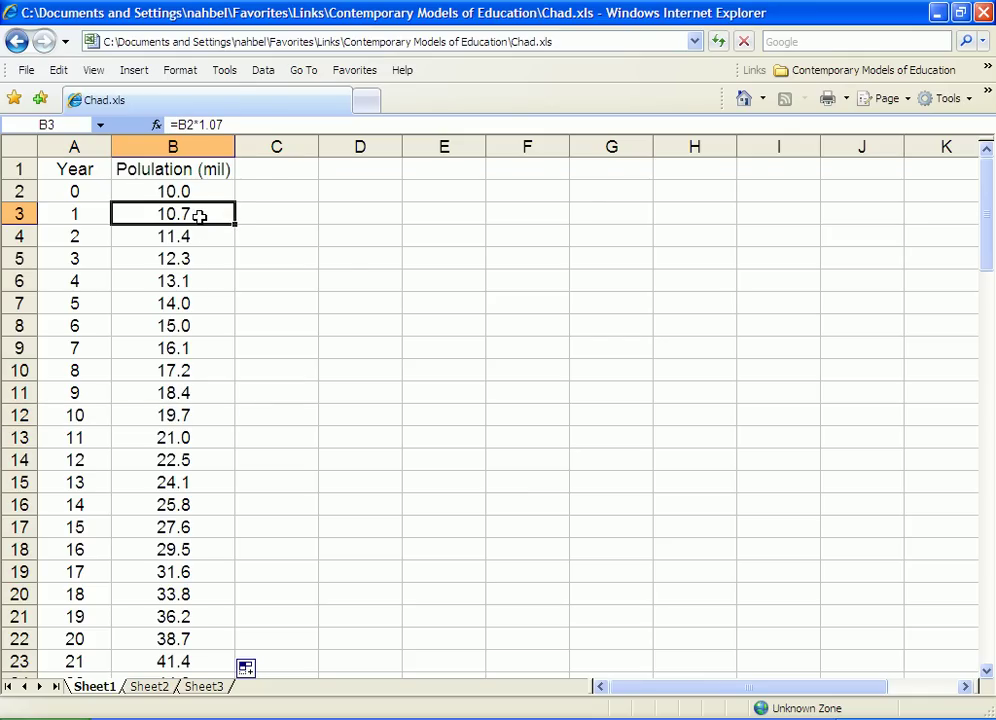
{"action": "left_click", "coordinate": [204, 234]}
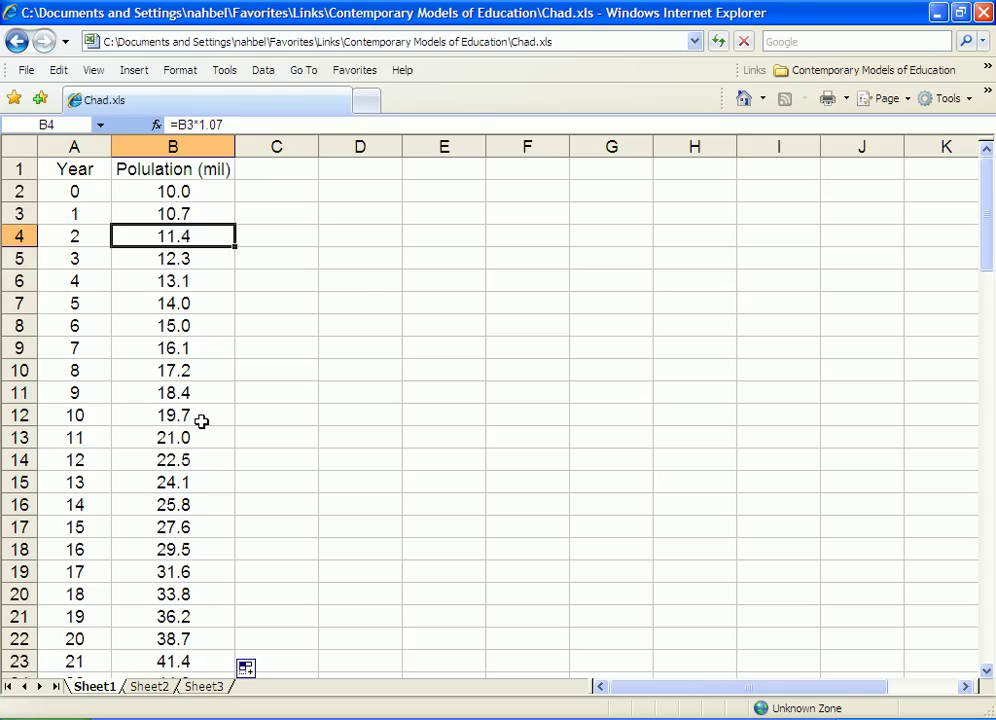
{"action": "left_click_drag", "start_coordinate": [80, 415], "coordinate": [151, 419]}
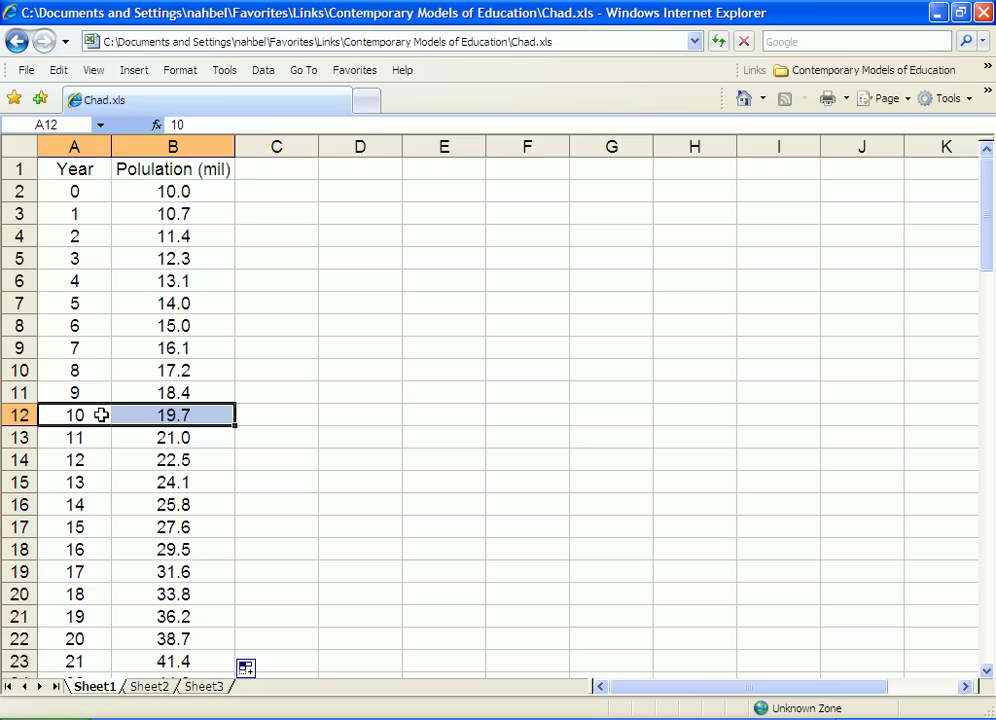
{"action": "left_click_drag", "start_coordinate": [96, 646], "coordinate": [149, 644]}
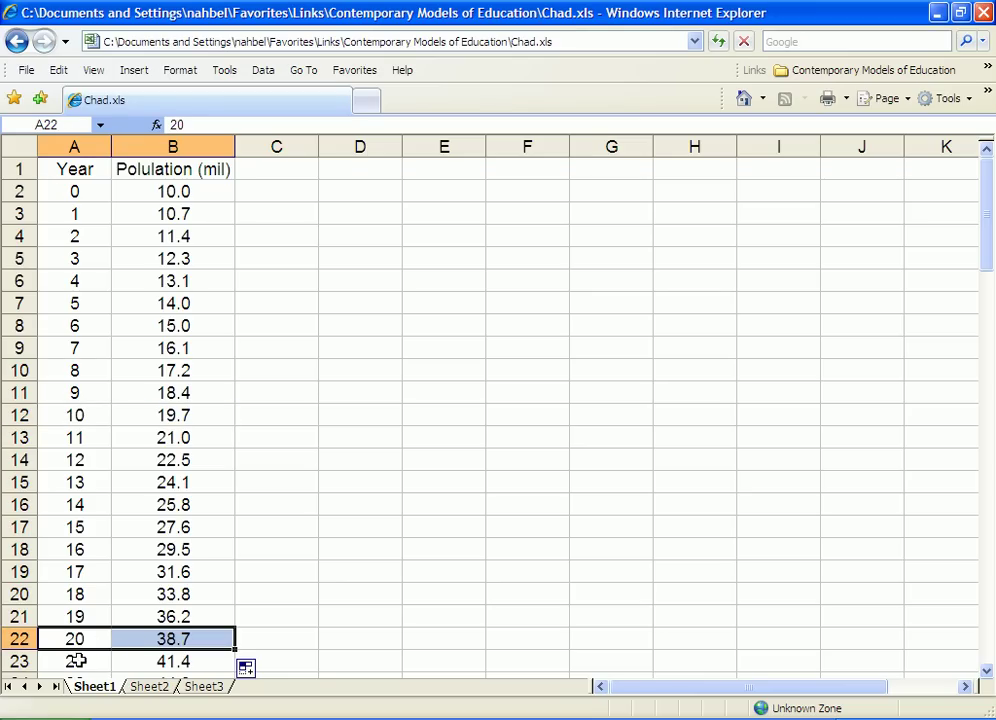
{"action": "left_click_drag", "start_coordinate": [77, 661], "coordinate": [104, 661]}
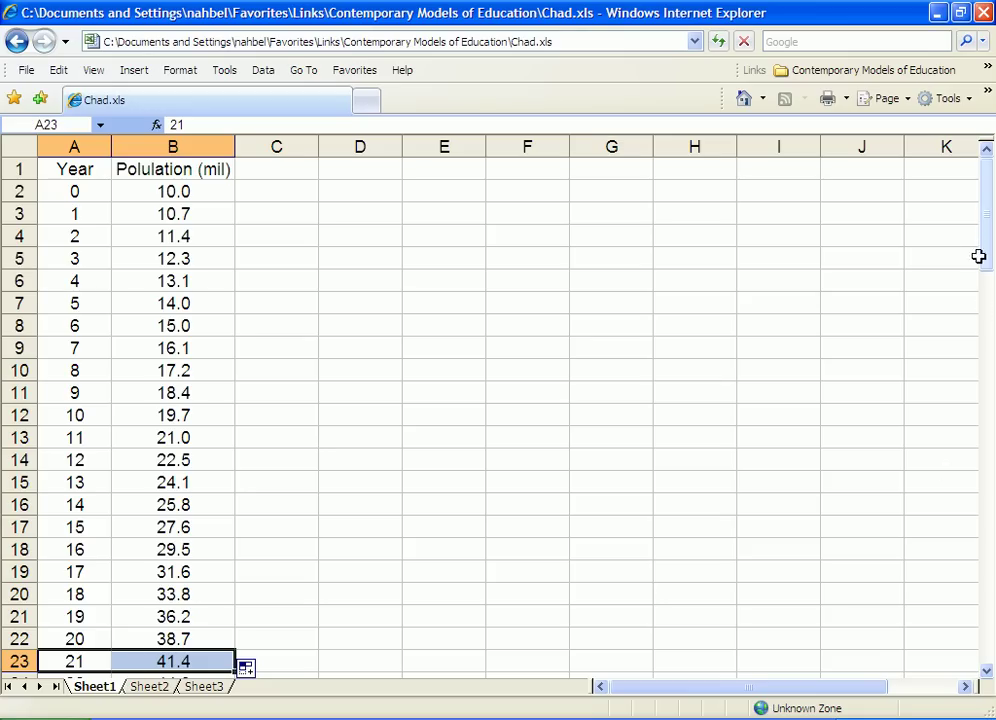
{"action": "left_click_drag", "start_coordinate": [987, 273], "coordinate": [986, 340]}
{"action": "left_click_drag", "start_coordinate": [84, 438], "coordinate": [128, 450]}
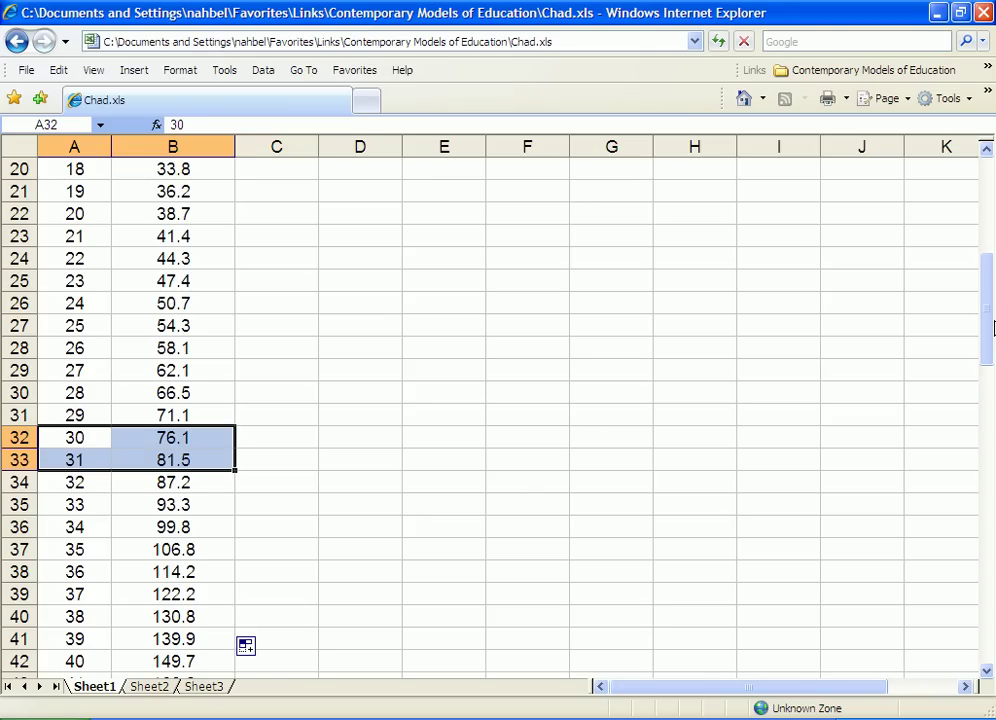
{"action": "scroll", "coordinate": [988, 275], "scroll_direction": "up", "scroll_amount": 5}
- Scroll the Demographics of Chad article to the 2.93% population growth rate
{"action": "scroll", "coordinate": [988, 275], "scroll_direction": "up", "scroll_amount": 2}
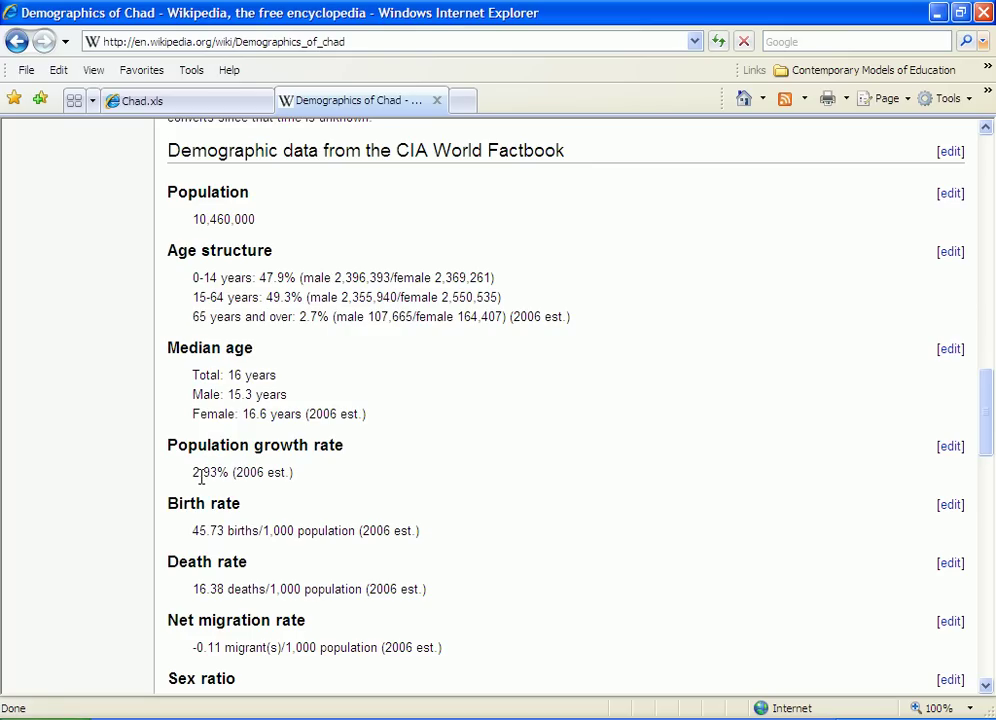
- Back in Chad.xls, change B3 to =B2*1.03 and fill it down column B
{"action": "key", "text": "ctrl+Tab"}
{"action": "left_click", "coordinate": [185, 213]}
{"action": "double_click", "coordinate": [195, 213]}
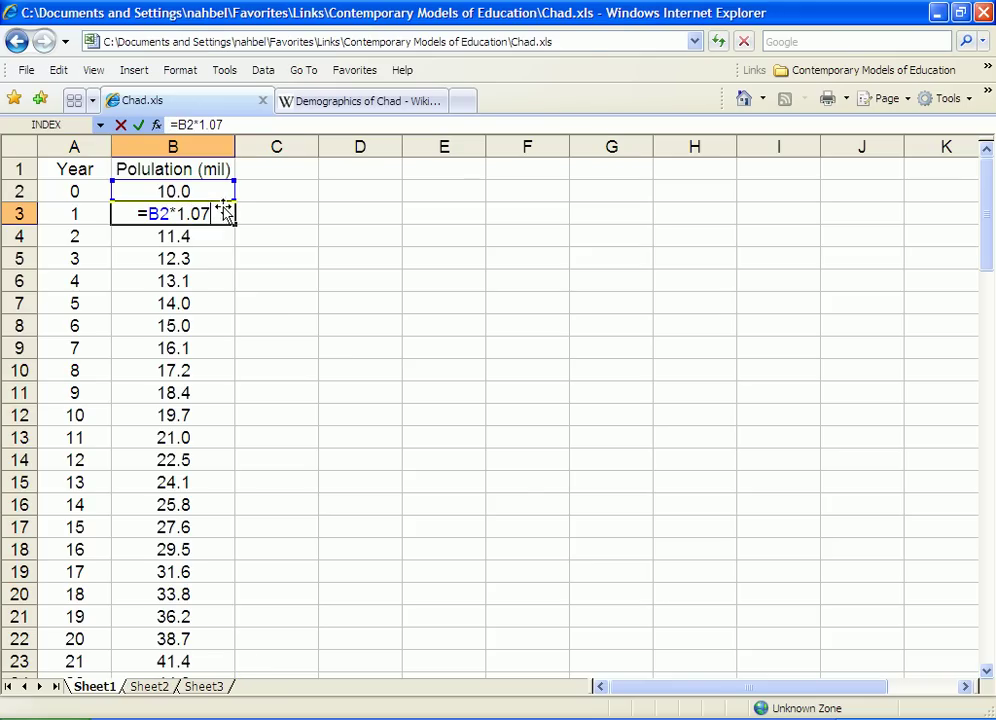
{"action": "key", "text": "BackSpace"}
{"action": "type", "text": "3"}
{"action": "key", "text": "Return"}
{"action": "key", "text": "Down"}
{"action": "left_click", "coordinate": [224, 212]}
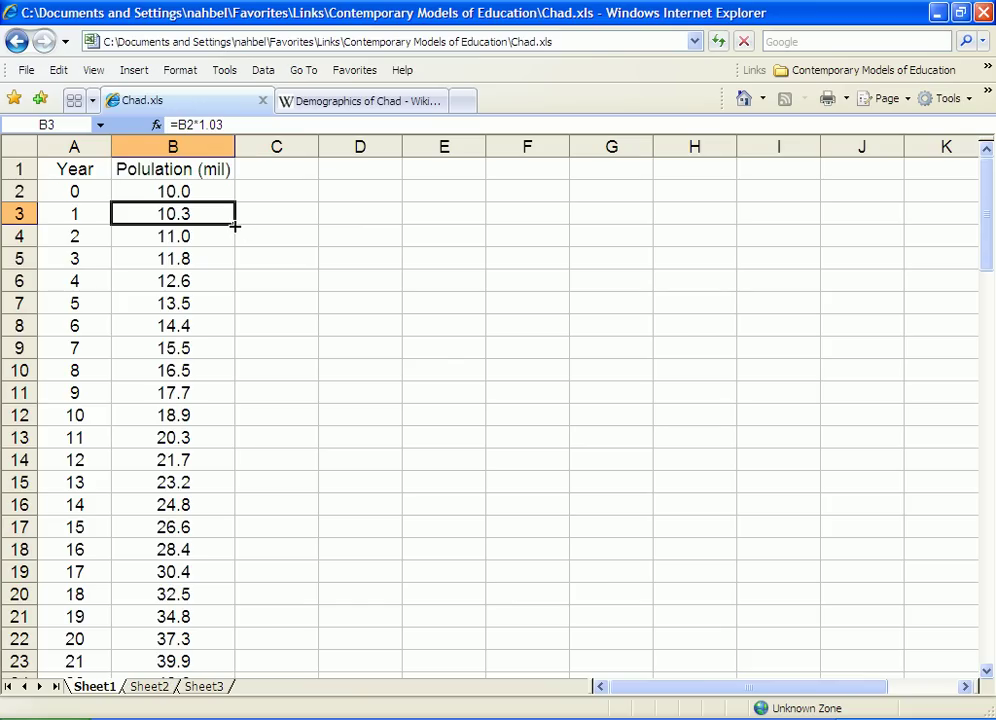
{"action": "double_click", "coordinate": [234, 227]}
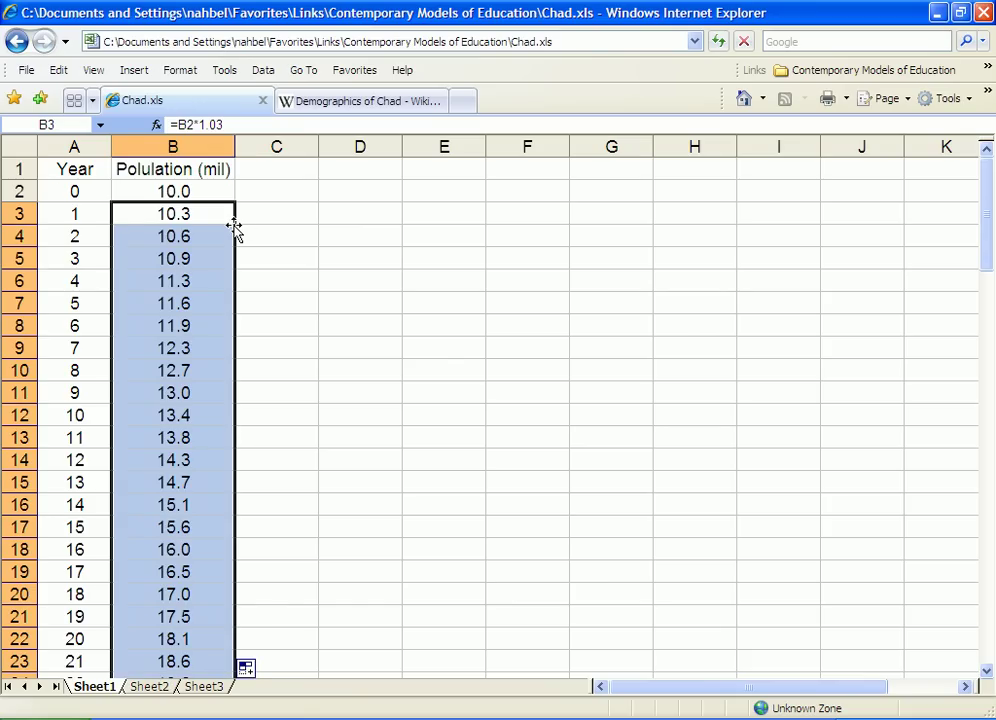
- Review the 3% projection at years 25, 50 (43.8), 71 (81.6) and 78 (past 100)
{"action": "scroll", "coordinate": [233, 226], "scroll_direction": "down", "scroll_amount": 2}
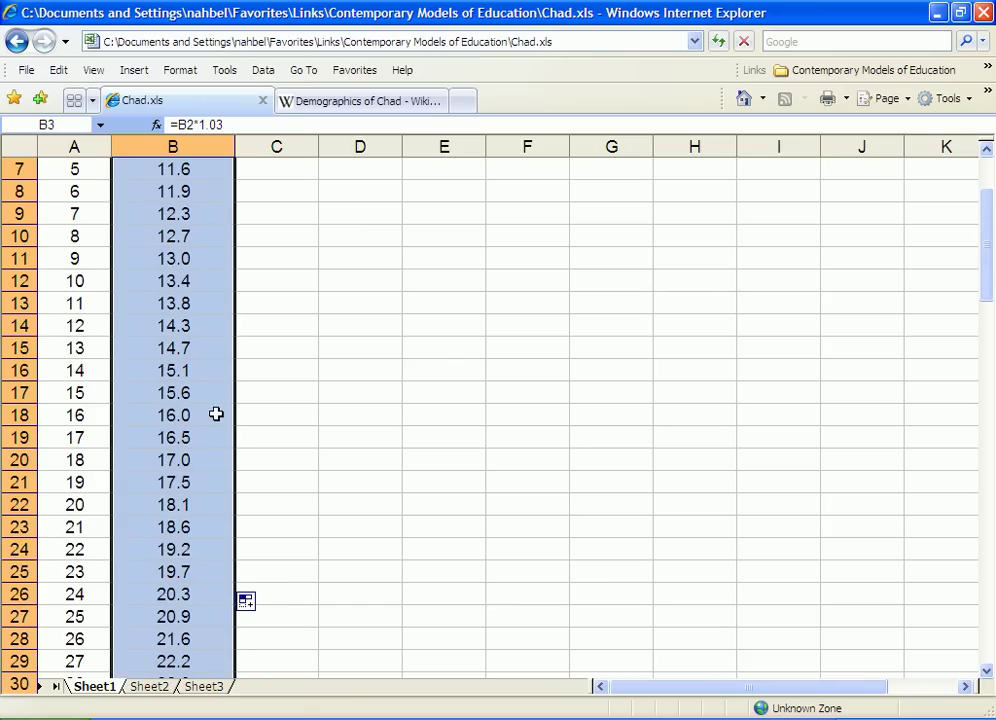
{"action": "left_click_drag", "start_coordinate": [73, 617], "coordinate": [142, 618]}
{"action": "scroll", "coordinate": [228, 572], "scroll_direction": "down", "scroll_amount": 8}
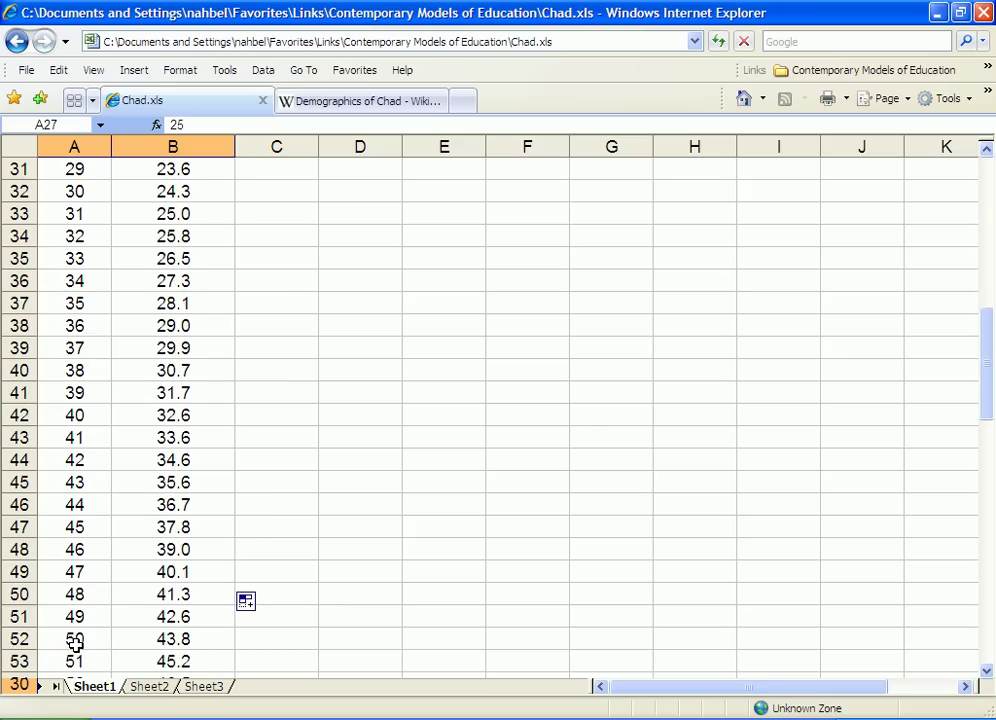
{"action": "left_click_drag", "start_coordinate": [74, 641], "coordinate": [153, 638]}
{"action": "scroll", "coordinate": [176, 616], "scroll_direction": "down", "scroll_amount": 9}
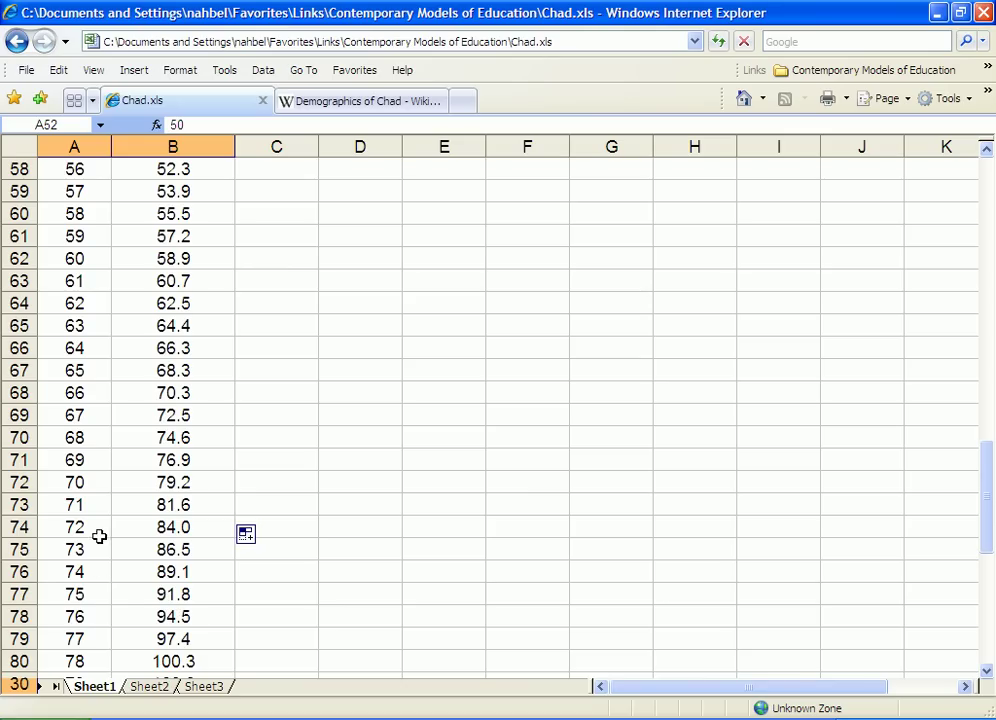
{"action": "left_click_drag", "start_coordinate": [80, 505], "coordinate": [140, 503]}
{"action": "scroll", "coordinate": [140, 503], "scroll_direction": "down", "scroll_amount": 1}
{"action": "left_click_drag", "start_coordinate": [89, 595], "coordinate": [119, 594]}
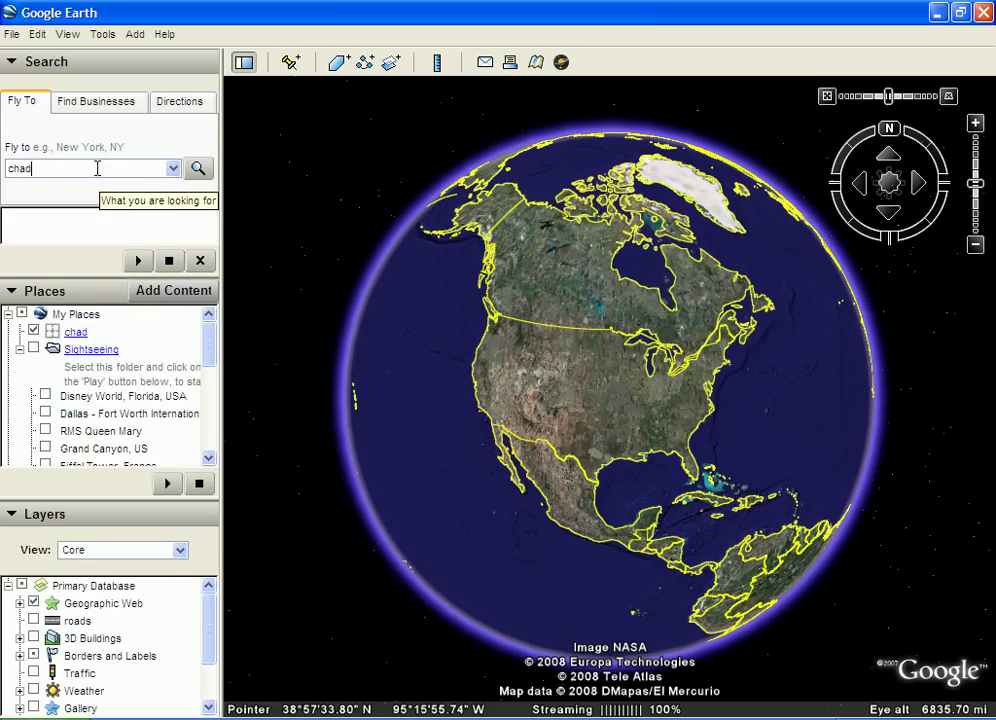
- Fly to Chad, zoom in and pan east to the Crisis in Darfur markers
{"action": "key", "text": "Return"}
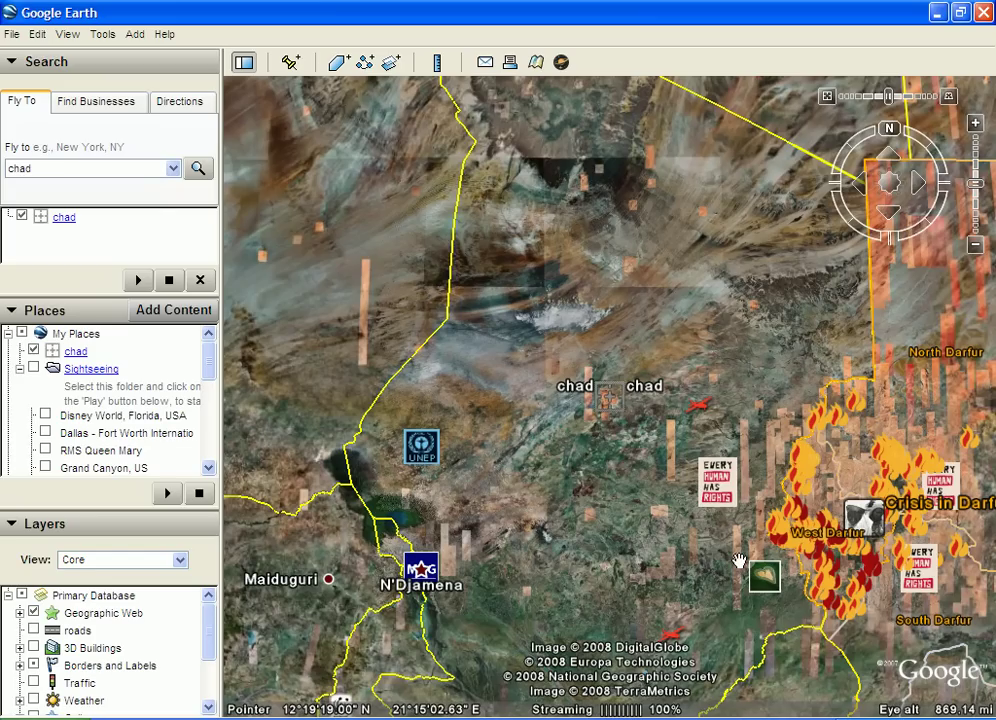
{"action": "scroll", "coordinate": [688, 513], "scroll_direction": "up", "scroll_amount": 4}
{"action": "left_click_drag", "start_coordinate": [688, 513], "coordinate": [414, 422]}
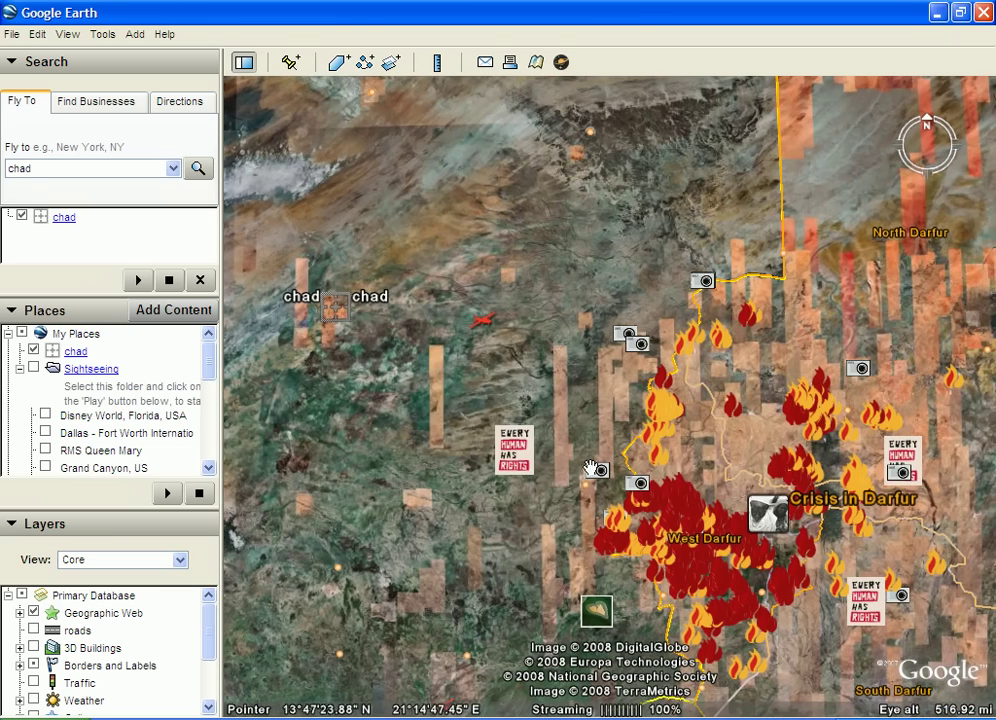
- View the swollen riverbed, MSF clinic and Burning of Um Ziefa placemarks, then switch to Wikipedia
{"action": "left_click", "coordinate": [637, 489]}
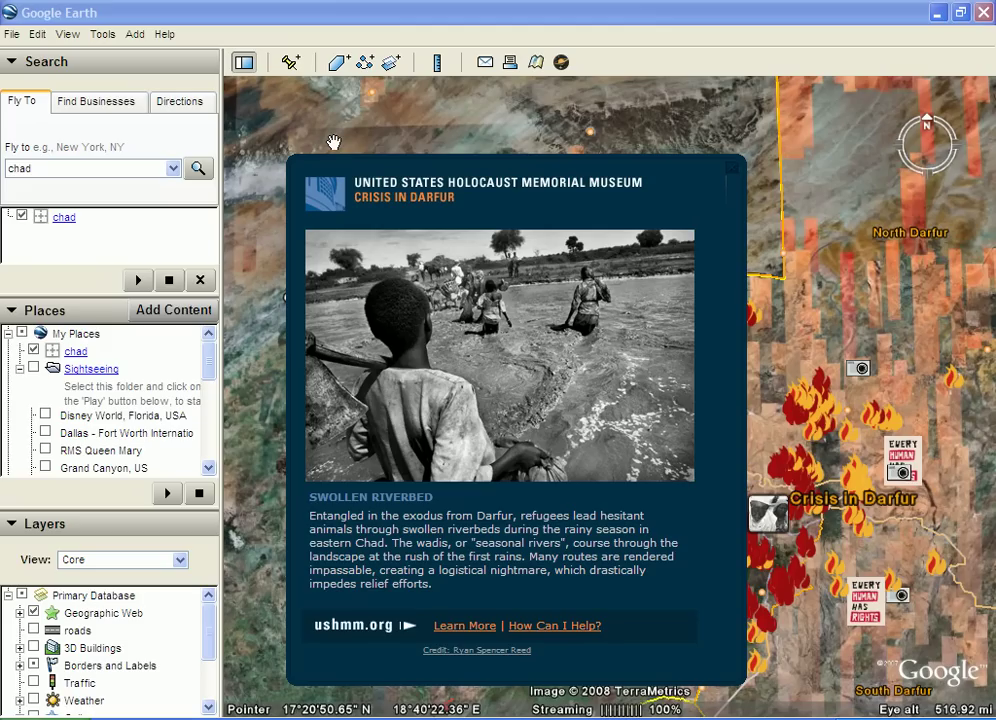
{"action": "left_click", "coordinate": [640, 396]}
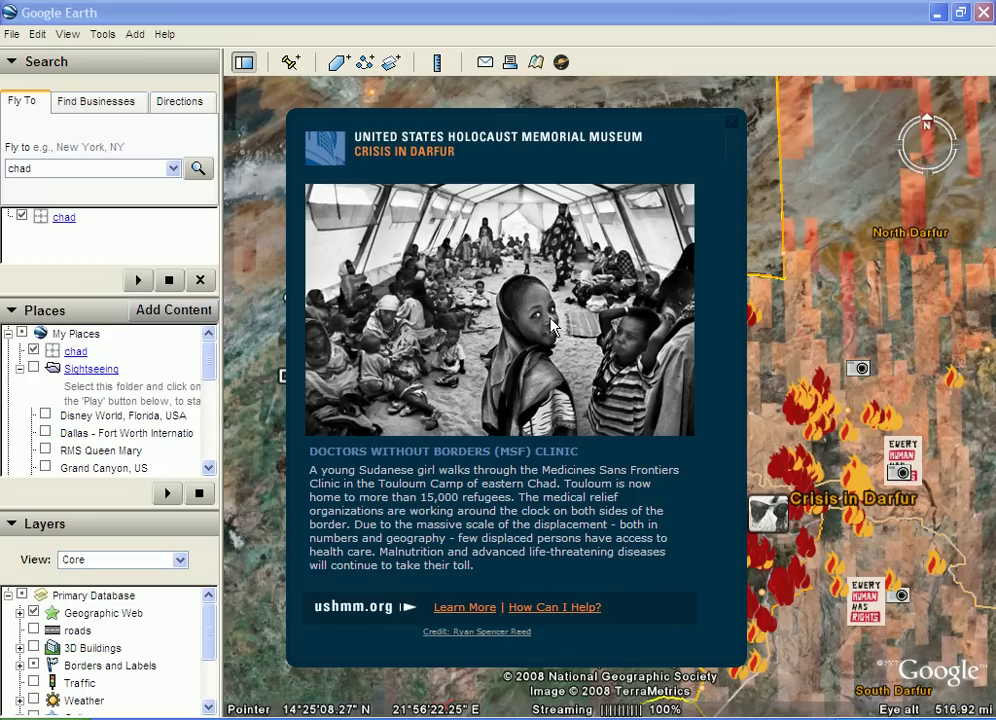
{"action": "left_click", "coordinate": [901, 596]}
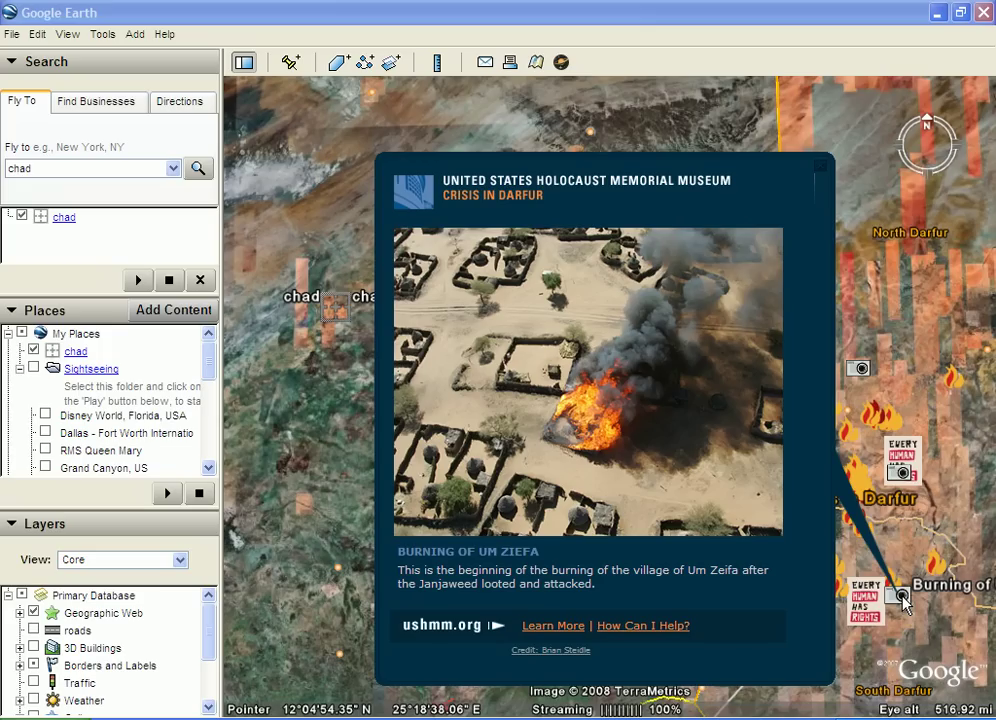
{"action": "key", "text": "alt+Tab"}
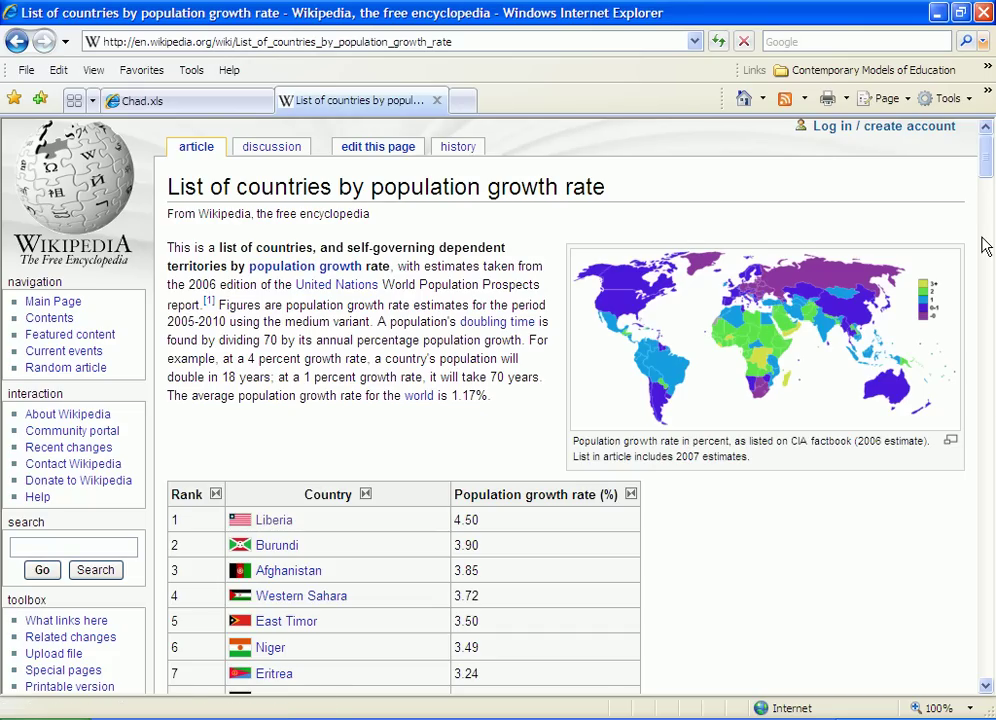
- Scroll the growth-rate table to Chad (rank 18, 2.88%) and open the world map's image page
{"action": "mouse_move", "coordinate": [986, 165]}
{"action": "left_mouse_down"}
{"action": "mouse_move", "coordinate": [986, 210]}
{"action": "mouse_move", "coordinate": [985, 187]}
{"action": "left_mouse_up"}
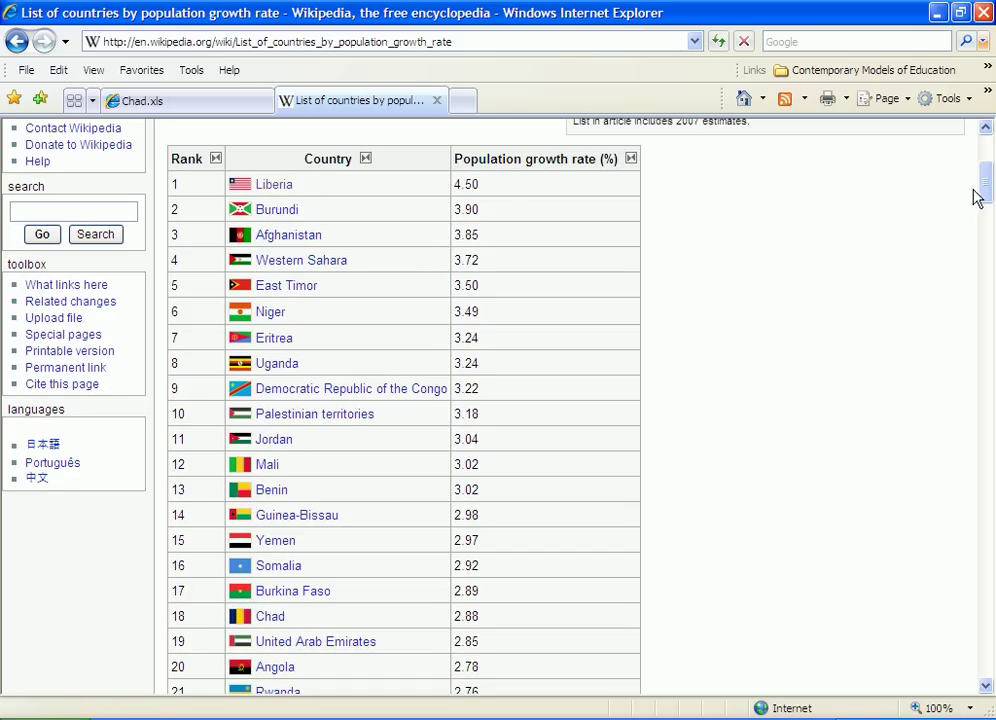
{"action": "left_click_drag", "start_coordinate": [985, 189], "coordinate": [990, 166]}
{"action": "left_click", "coordinate": [633, 248]}
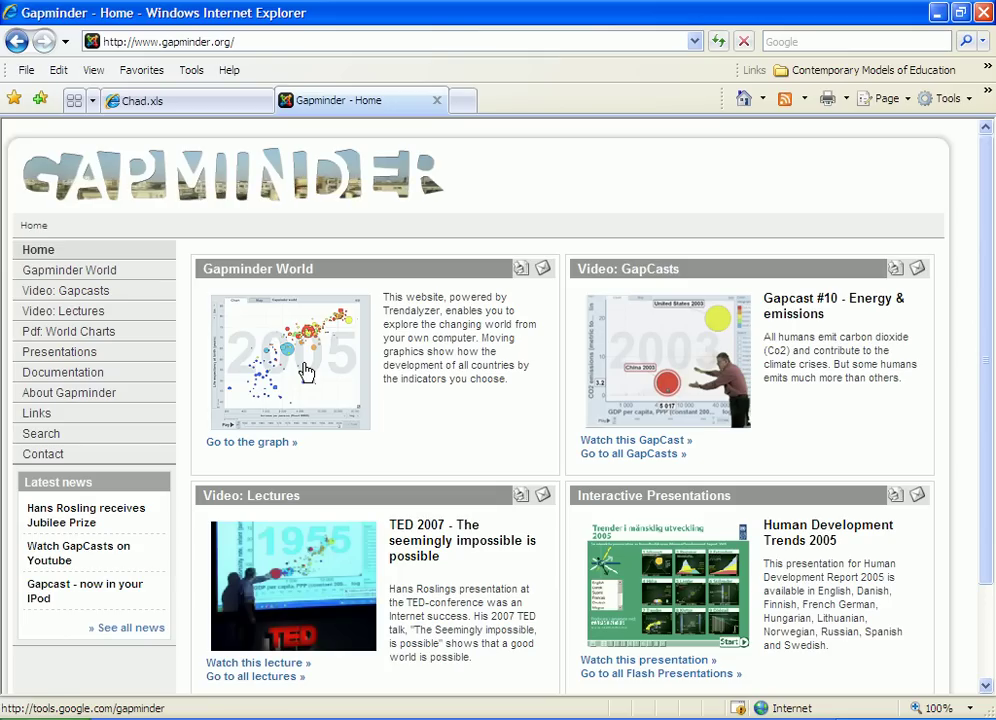
- Open the Gapminder World graph from the Gapminder home page
{"action": "left_click", "coordinate": [306, 372]}
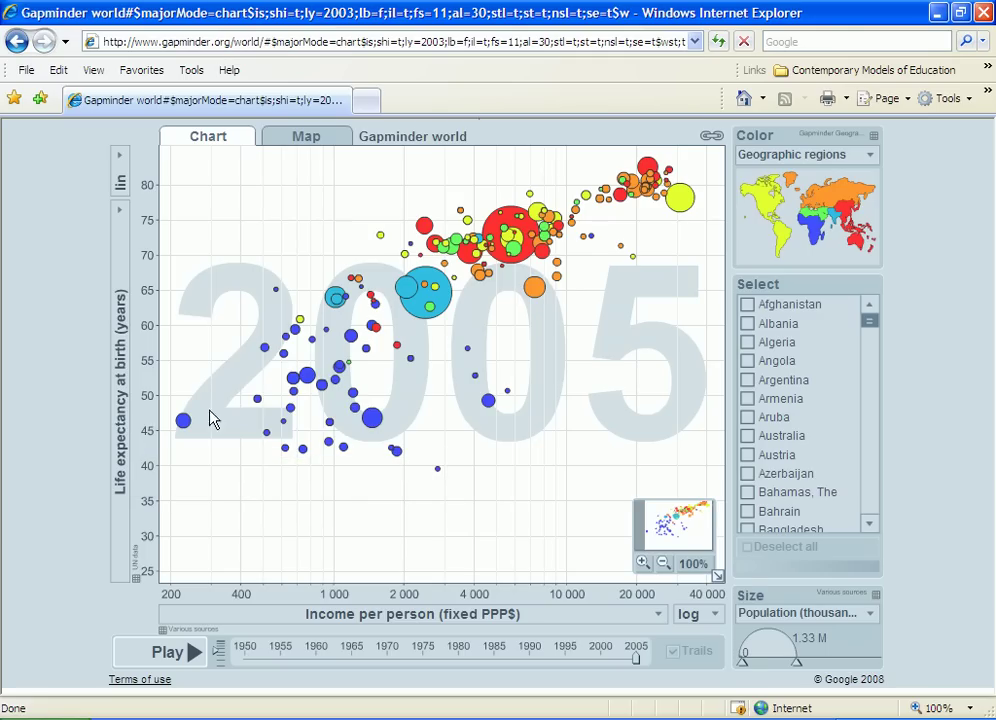
{"action": "mouse_move", "coordinate": [314, 382]}
{"action": "mouse_move", "coordinate": [183, 421]}
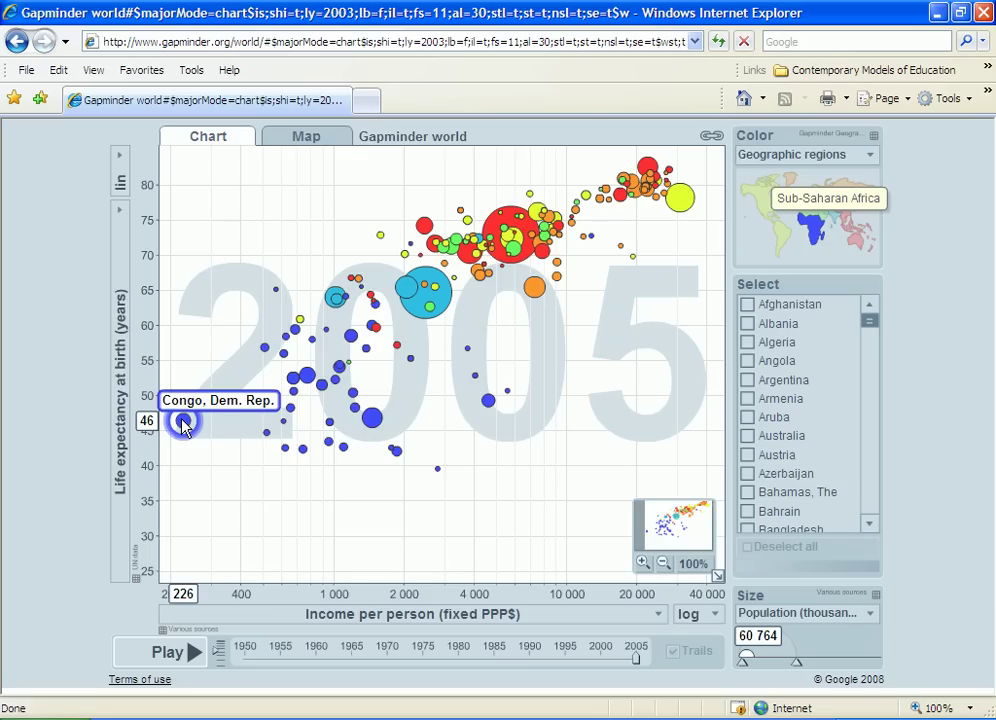
{"action": "mouse_move", "coordinate": [509, 224]}
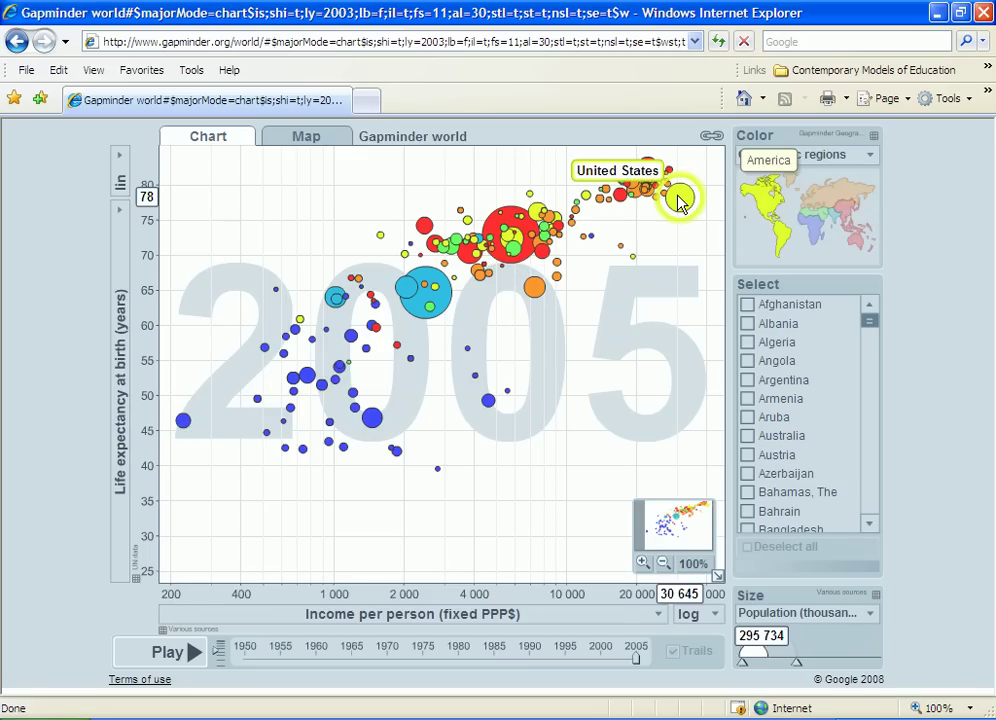
{"action": "mouse_move", "coordinate": [446, 305]}
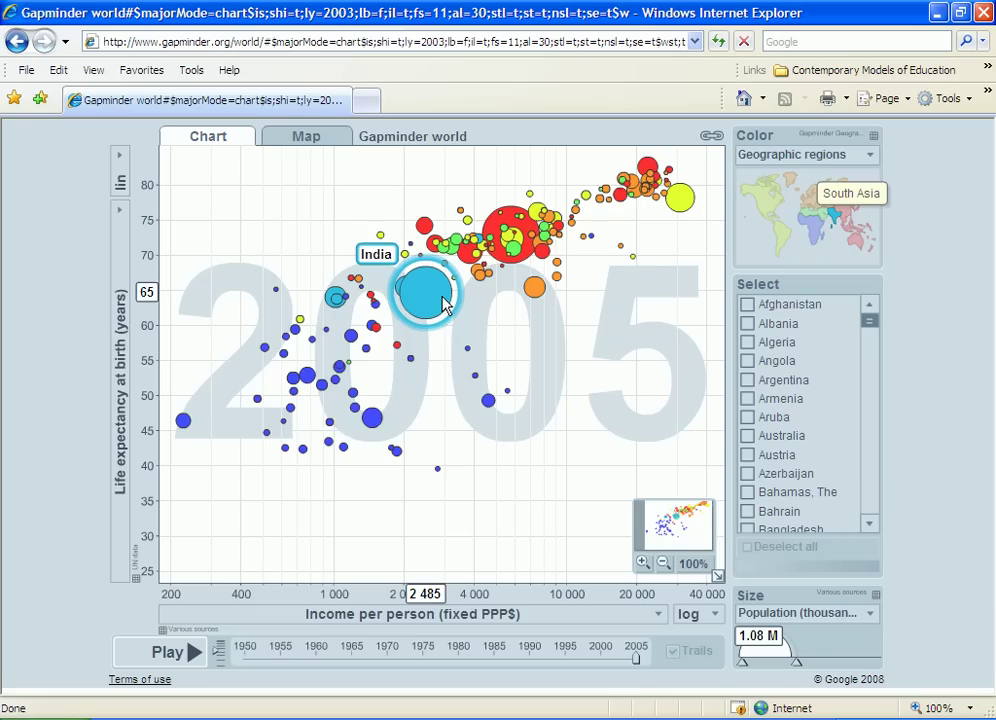
{"action": "mouse_move", "coordinate": [786, 242]}
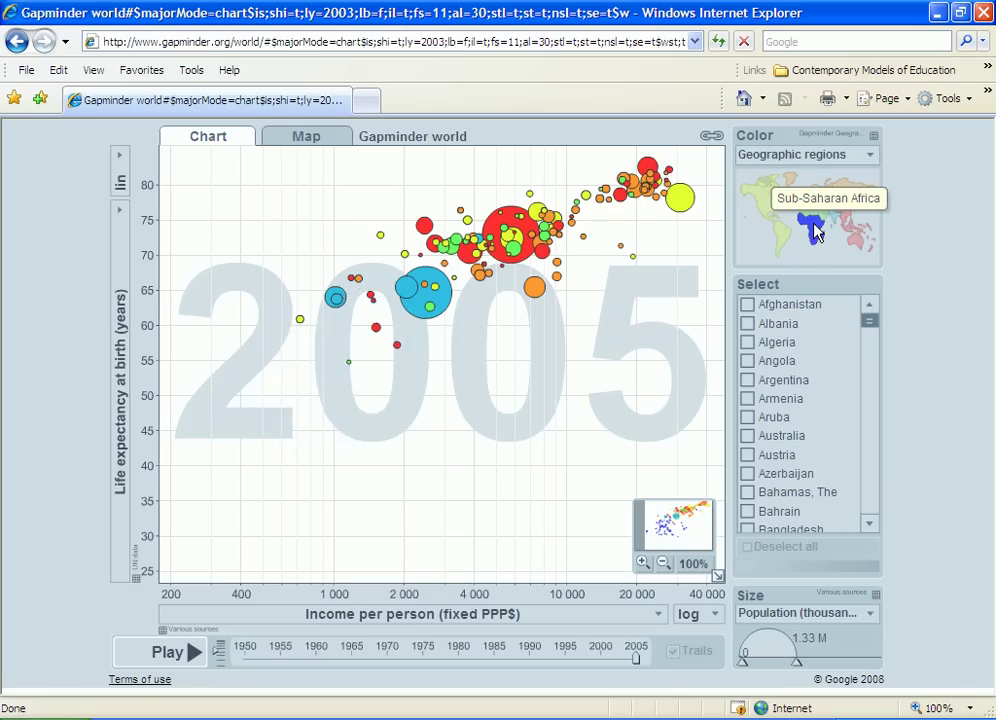
{"action": "mouse_move", "coordinate": [836, 197]}
{"action": "mouse_move", "coordinate": [845, 218]}
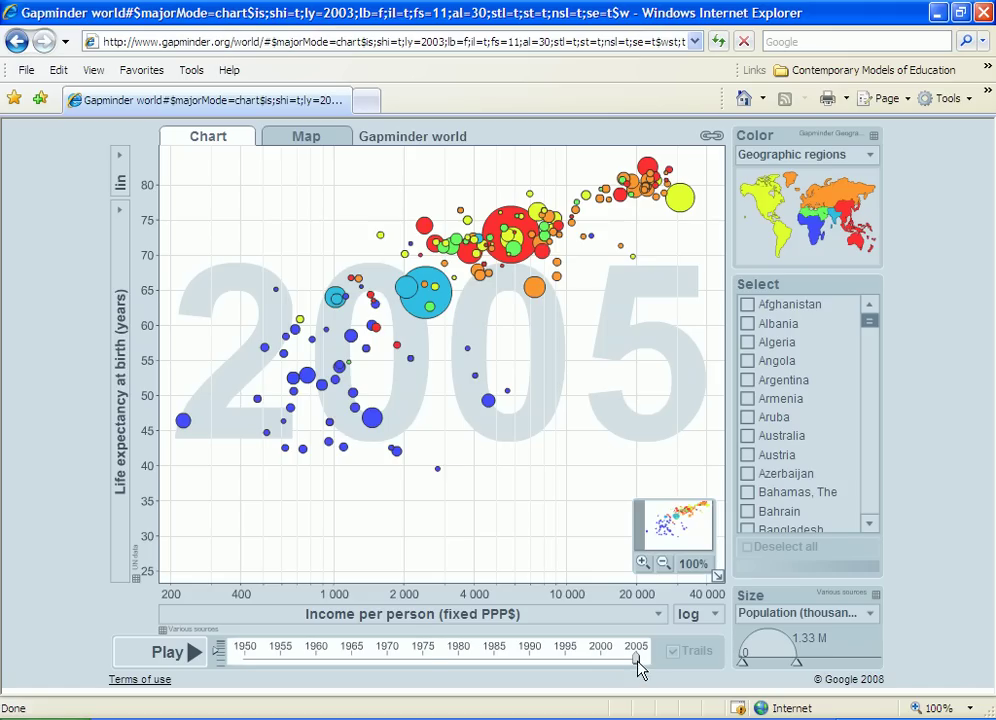
{"action": "left_click_drag", "start_coordinate": [645, 667], "coordinate": [240, 677]}
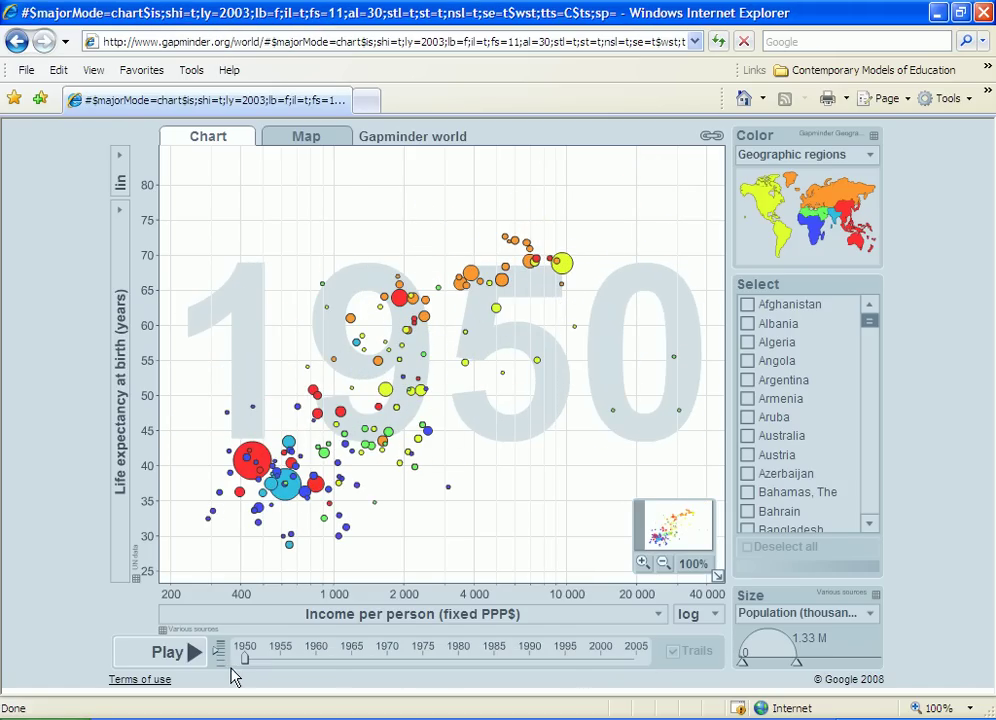
{"action": "left_click", "coordinate": [194, 655]}
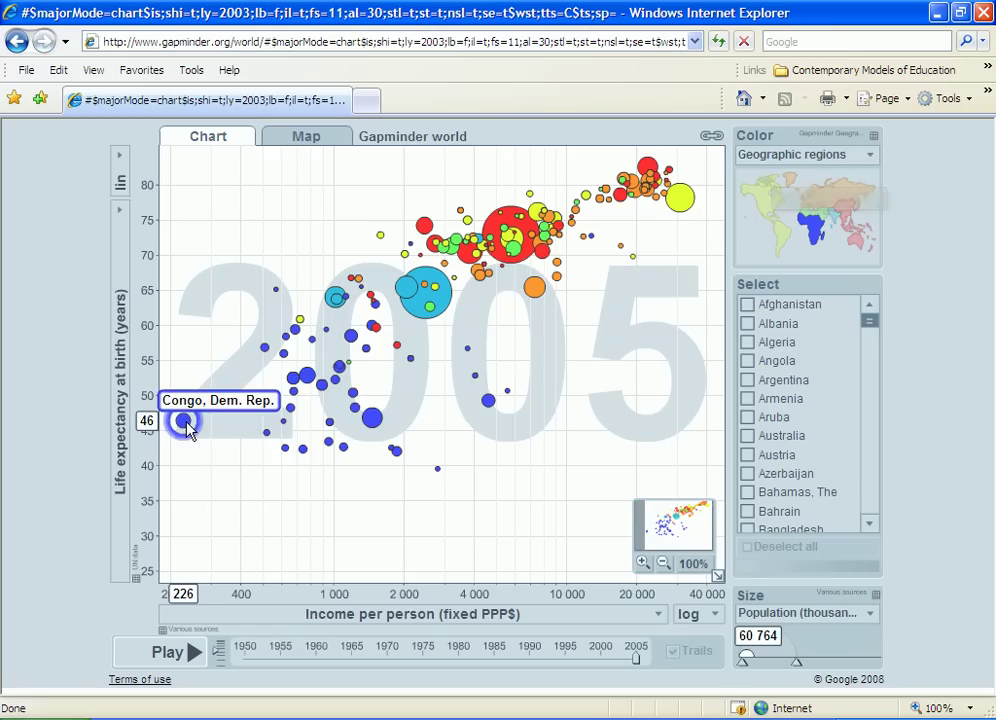
{"action": "mouse_move", "coordinate": [267, 438]}
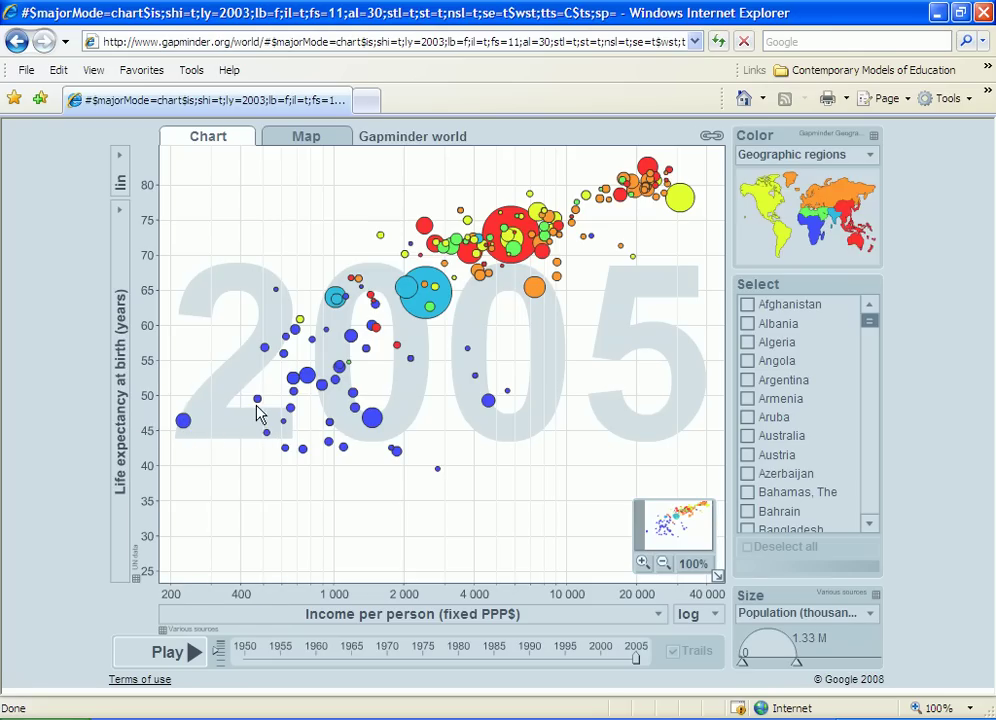
- Rewind to 1950, select China, India and the United States, and play through to 2005
{"action": "mouse_move", "coordinate": [269, 353]}
{"action": "left_click_drag", "start_coordinate": [640, 668], "coordinate": [240, 674]}
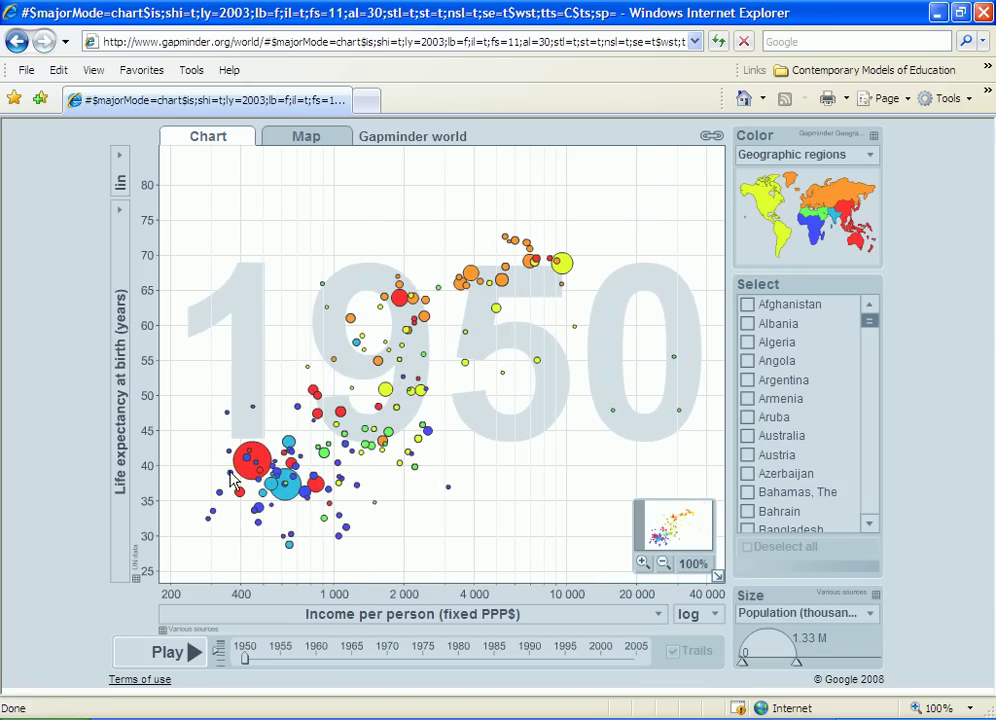
{"action": "mouse_move", "coordinate": [241, 478]}
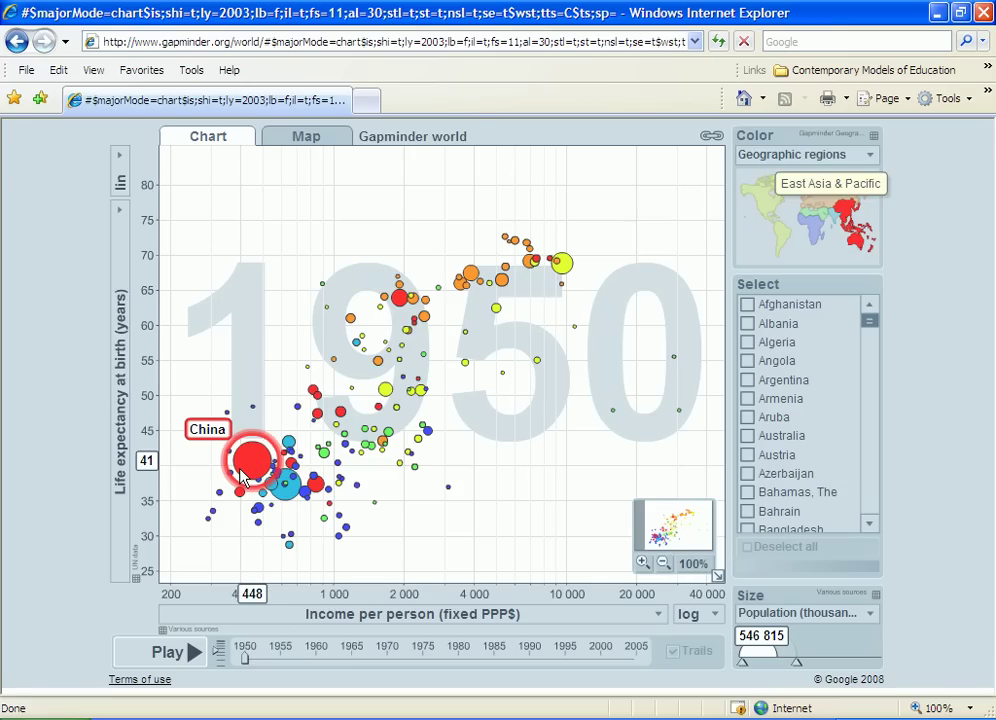
{"action": "left_click", "coordinate": [252, 467]}
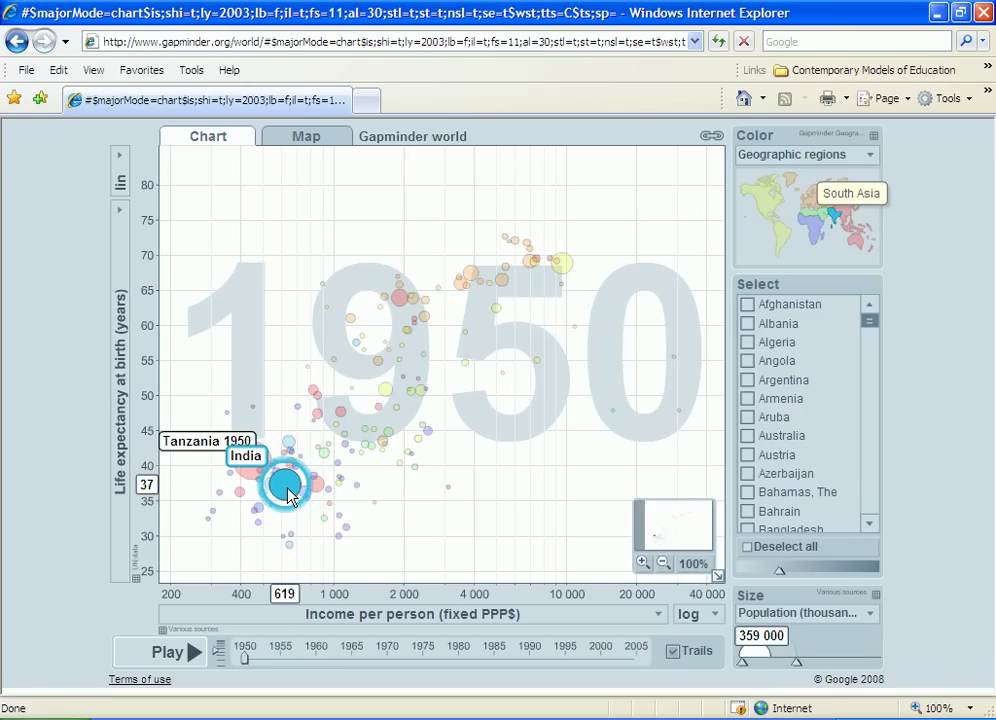
{"action": "left_click", "coordinate": [285, 490]}
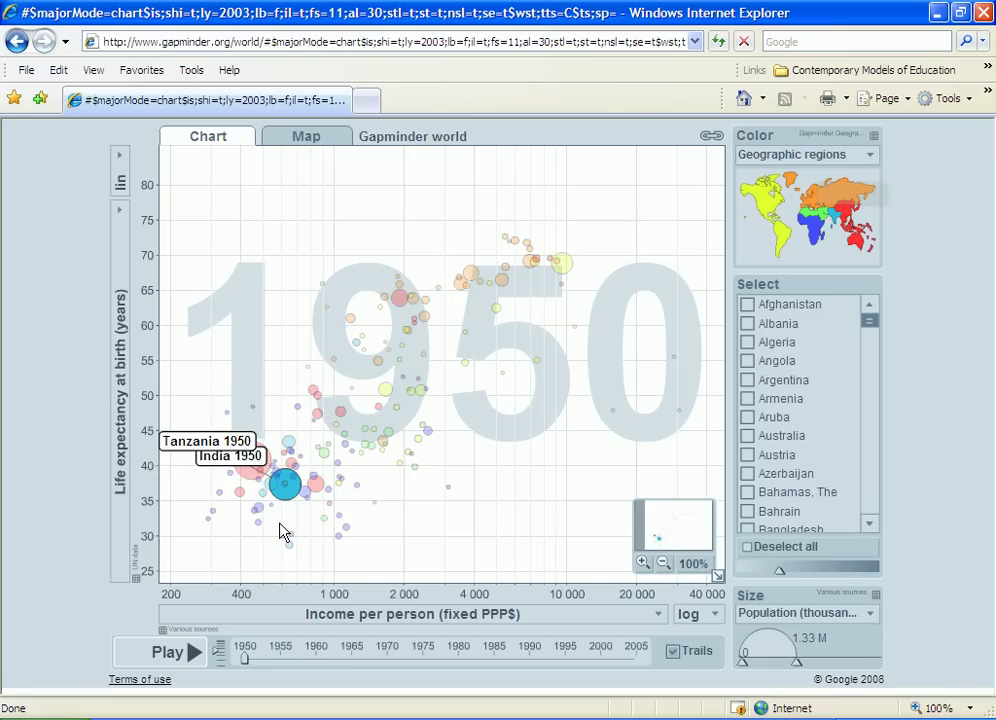
{"action": "left_click", "coordinate": [571, 266]}
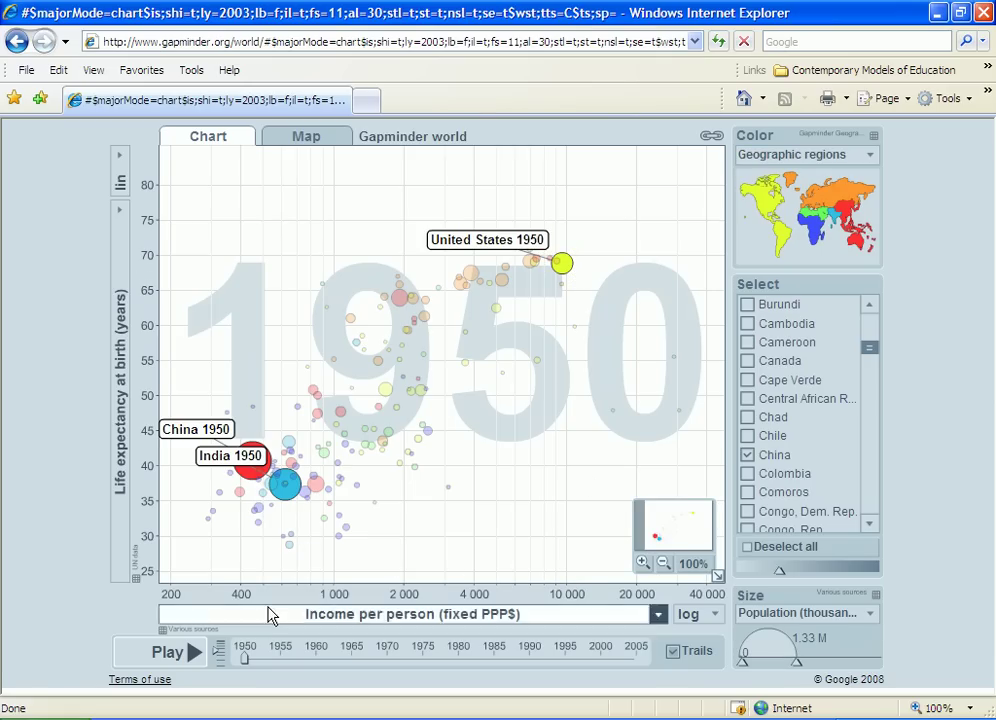
{"action": "left_click", "coordinate": [193, 655]}
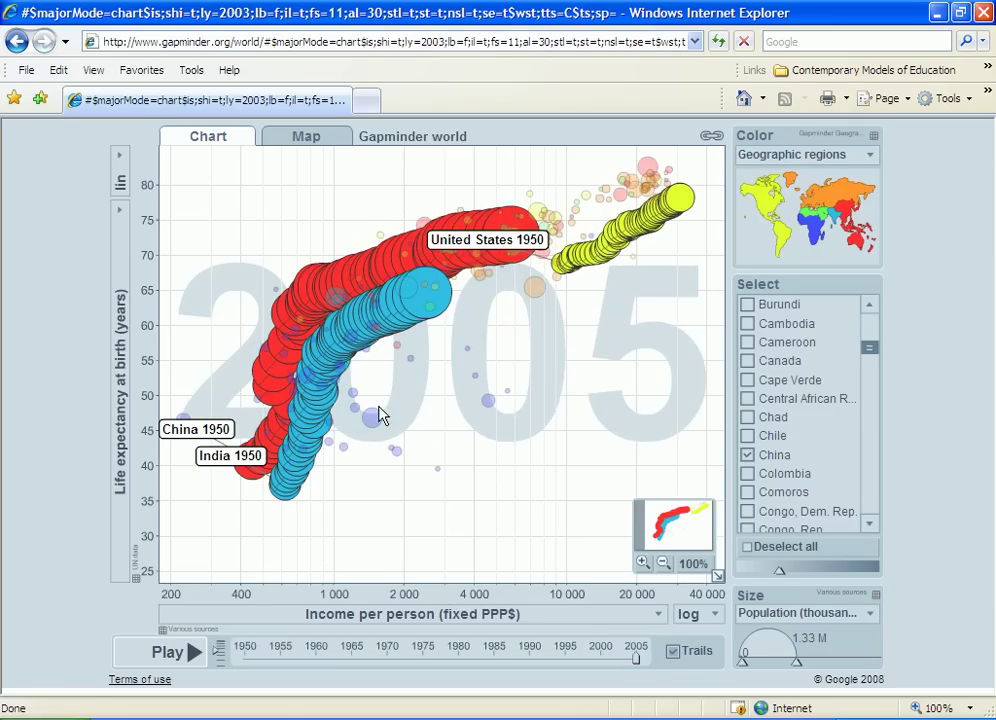
- Turn off the bubble trails and select Chad to highlight its bubble
{"action": "mouse_move", "coordinate": [430, 292]}
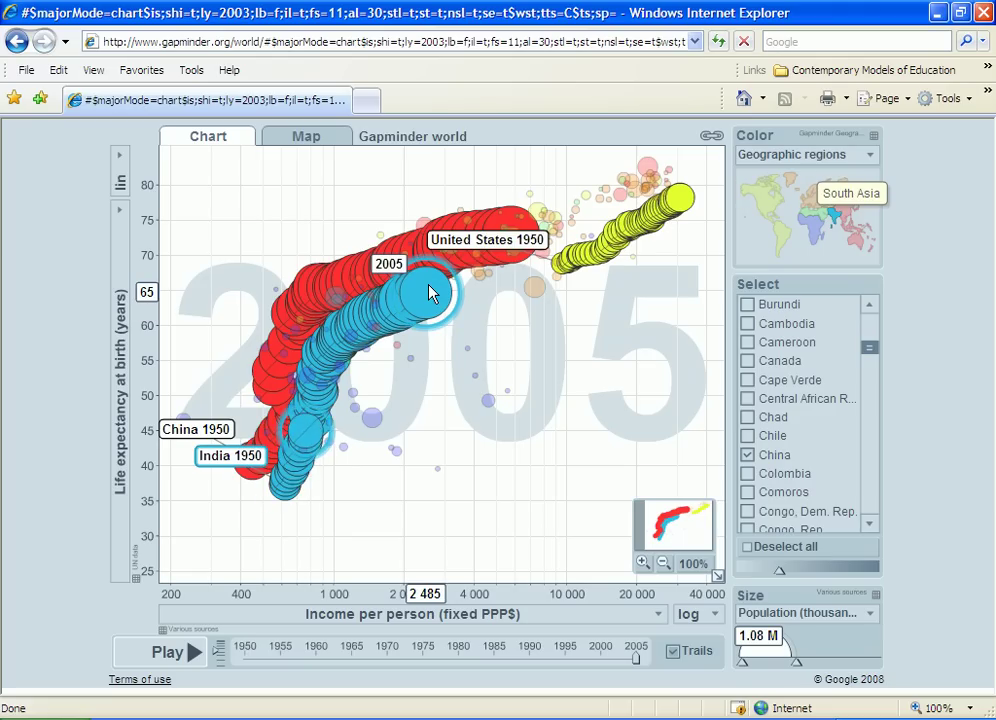
{"action": "mouse_move", "coordinate": [505, 228]}
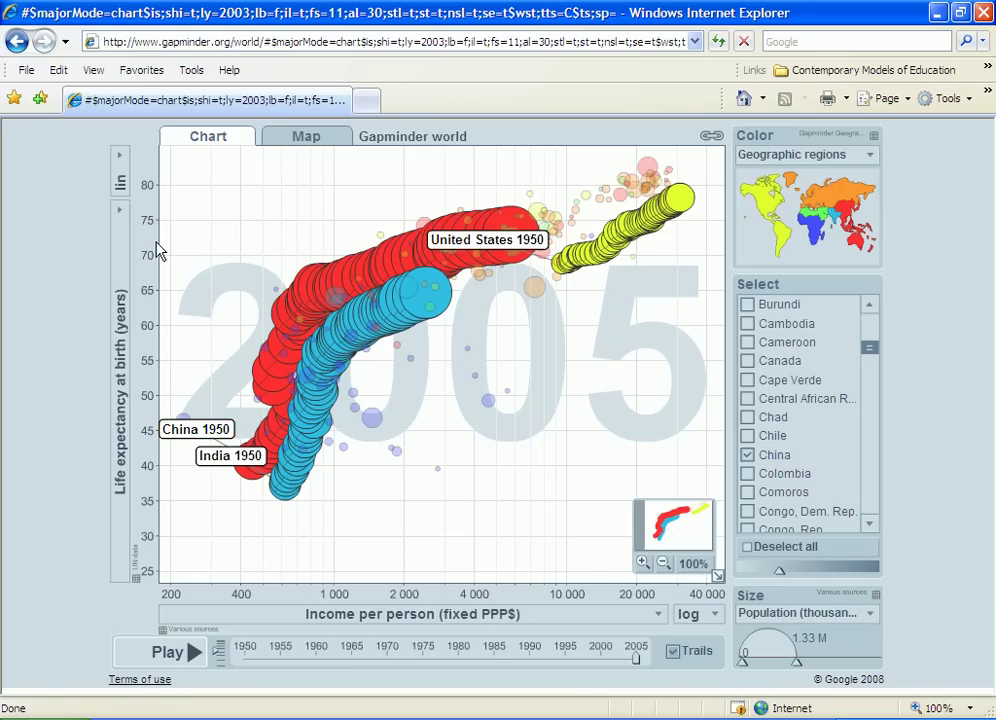
{"action": "mouse_move", "coordinate": [628, 245]}
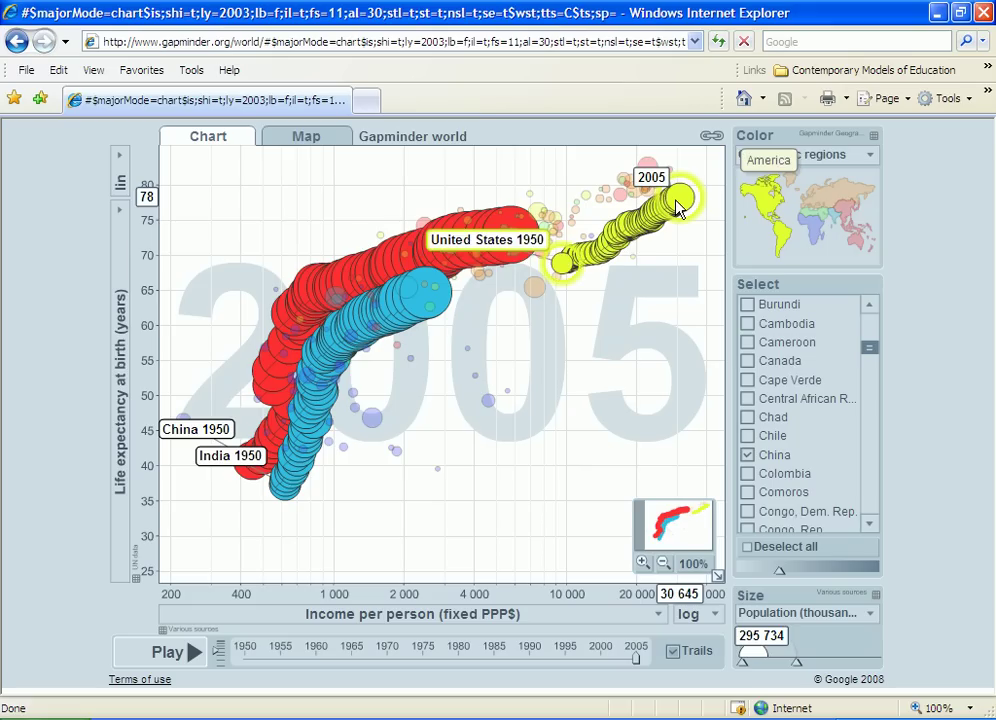
{"action": "mouse_move", "coordinate": [368, 424]}
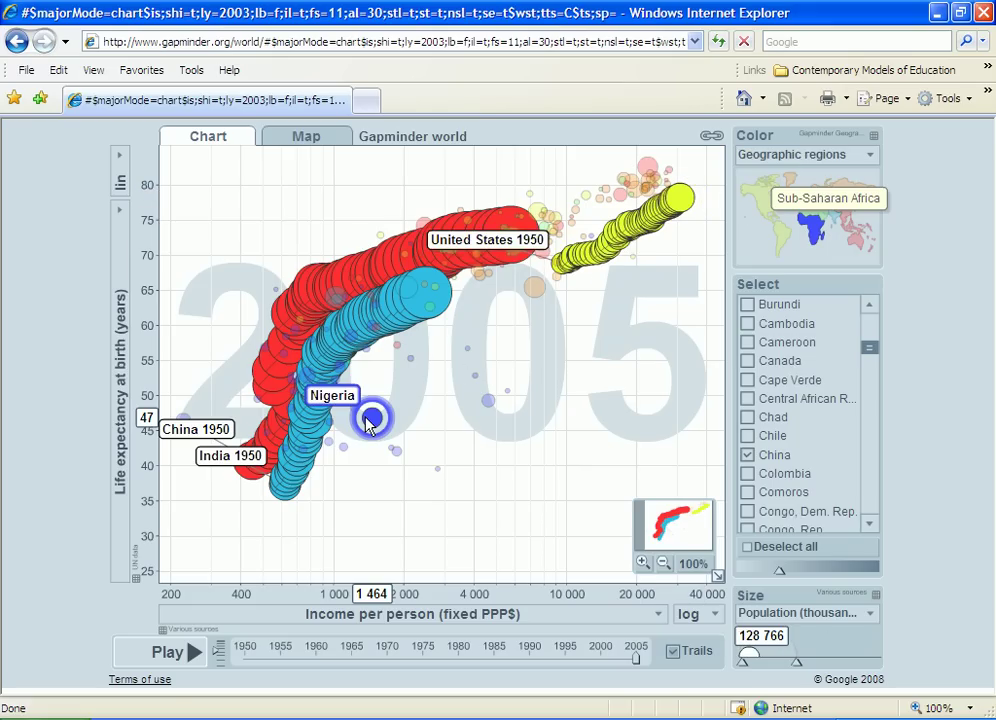
{"action": "left_click", "coordinate": [671, 651]}
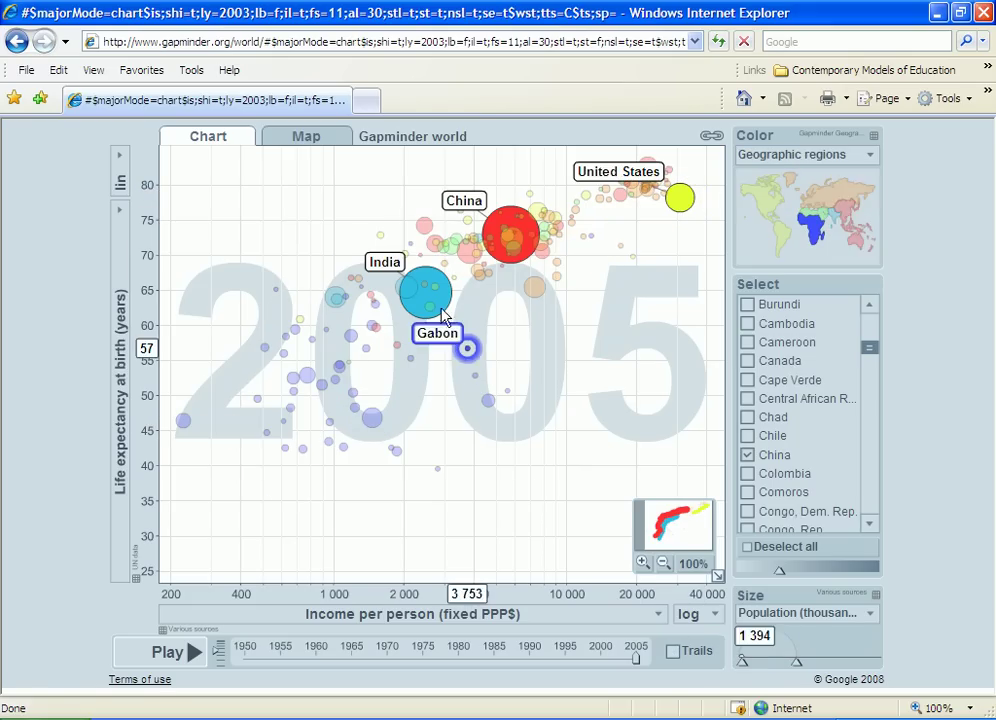
{"action": "mouse_move", "coordinate": [308, 378]}
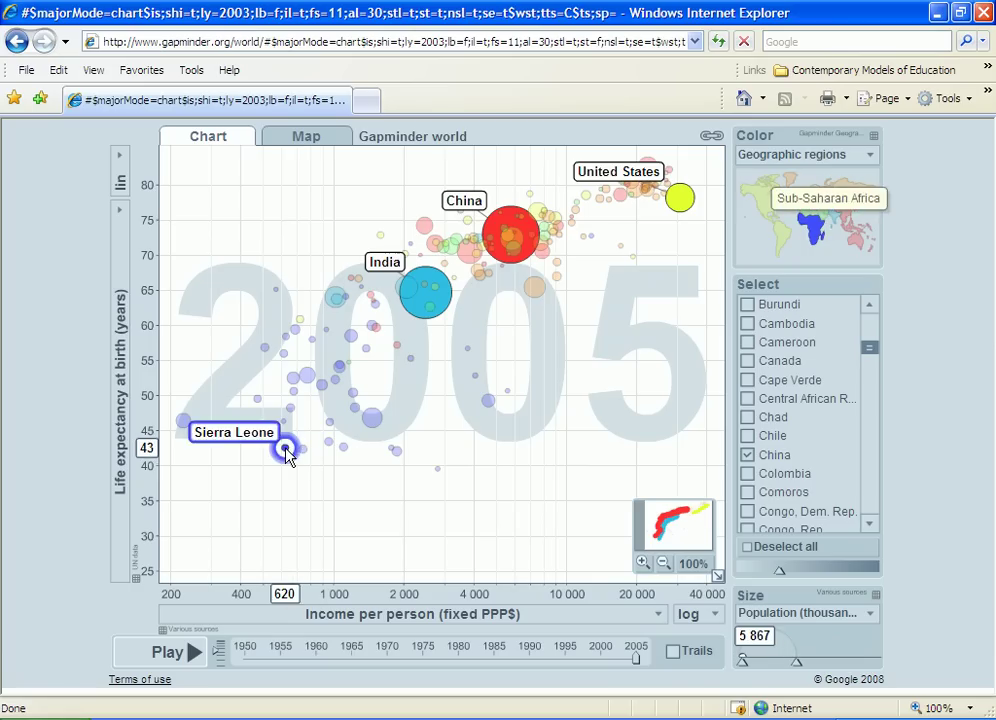
{"action": "left_click", "coordinate": [293, 391]}
{"action": "mouse_move", "coordinate": [295, 394]}
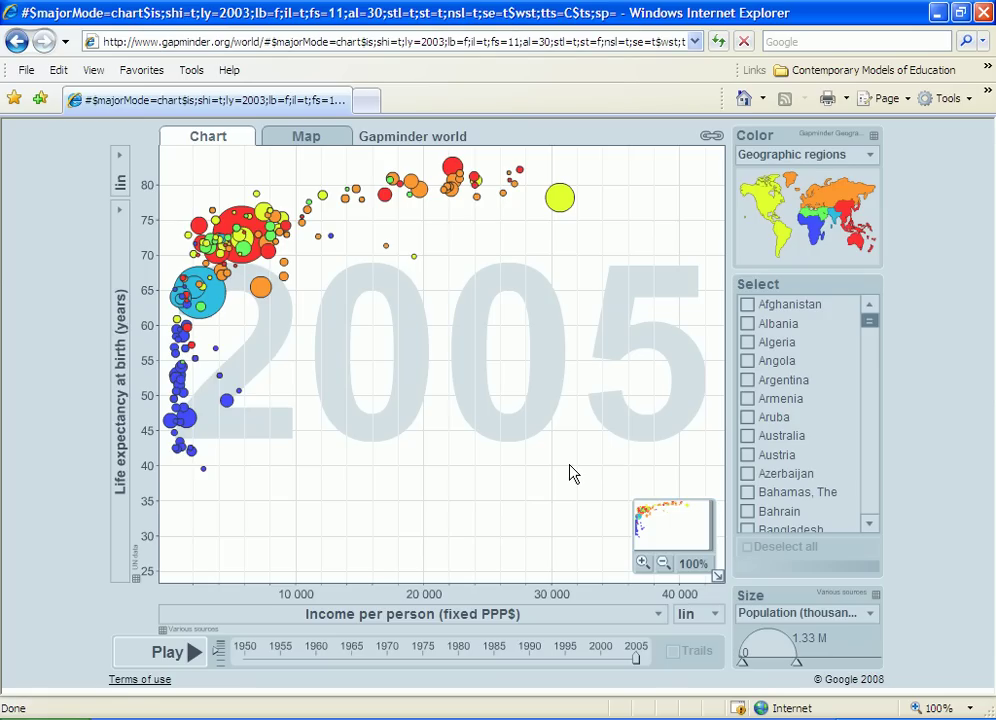
- Open the indicator choices for the vertical axis, then for the income axis
{"action": "left_click", "coordinate": [119, 212]}
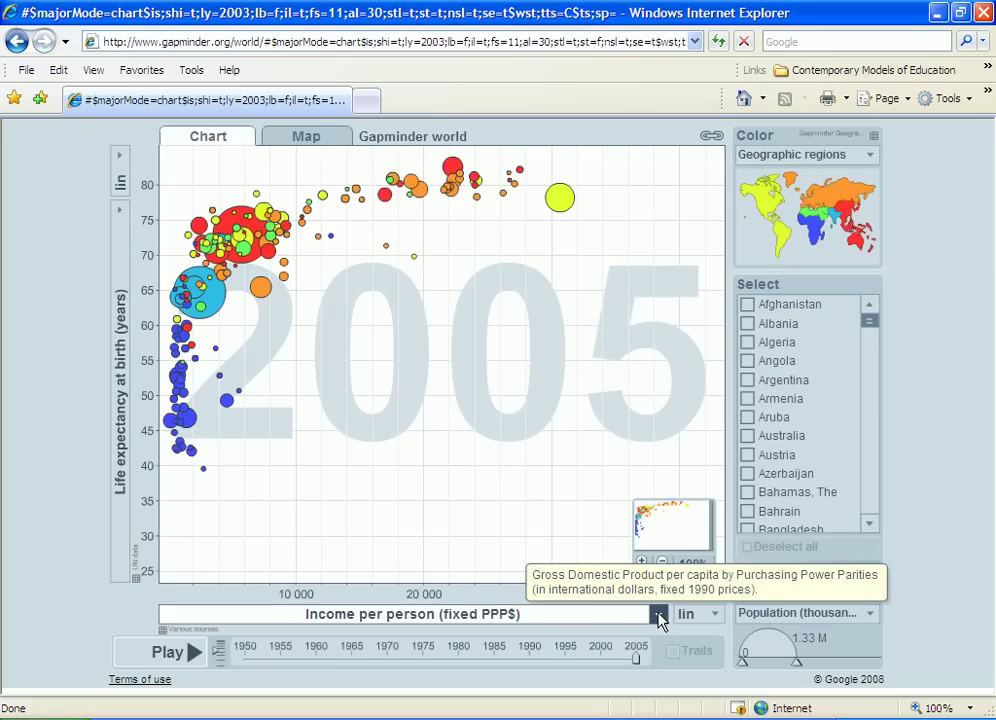
{"action": "left_click", "coordinate": [659, 616]}
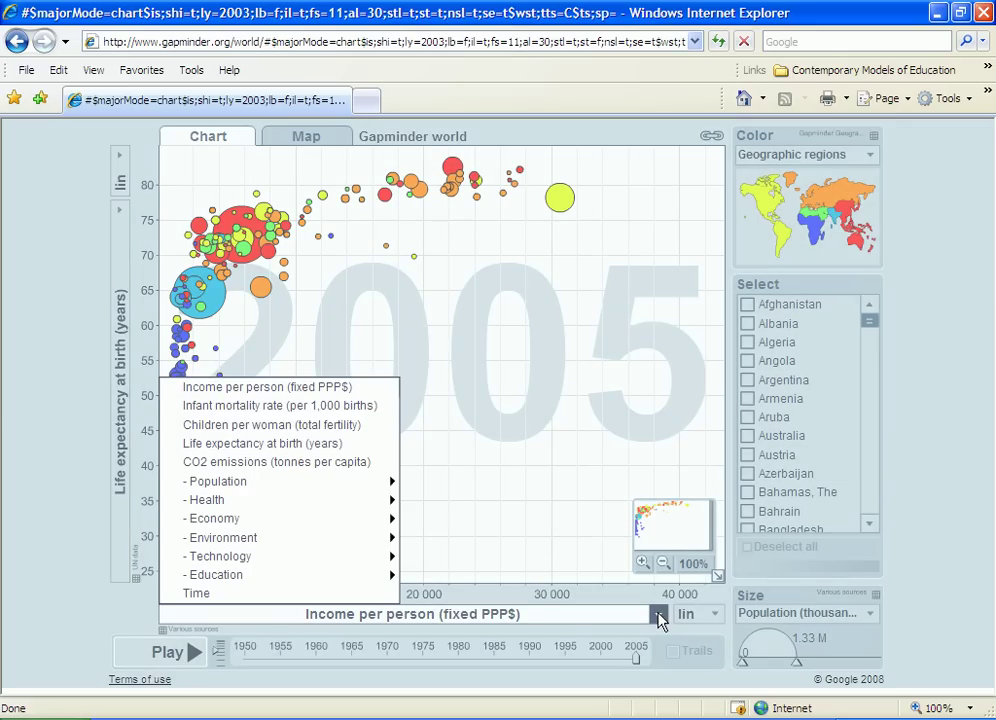